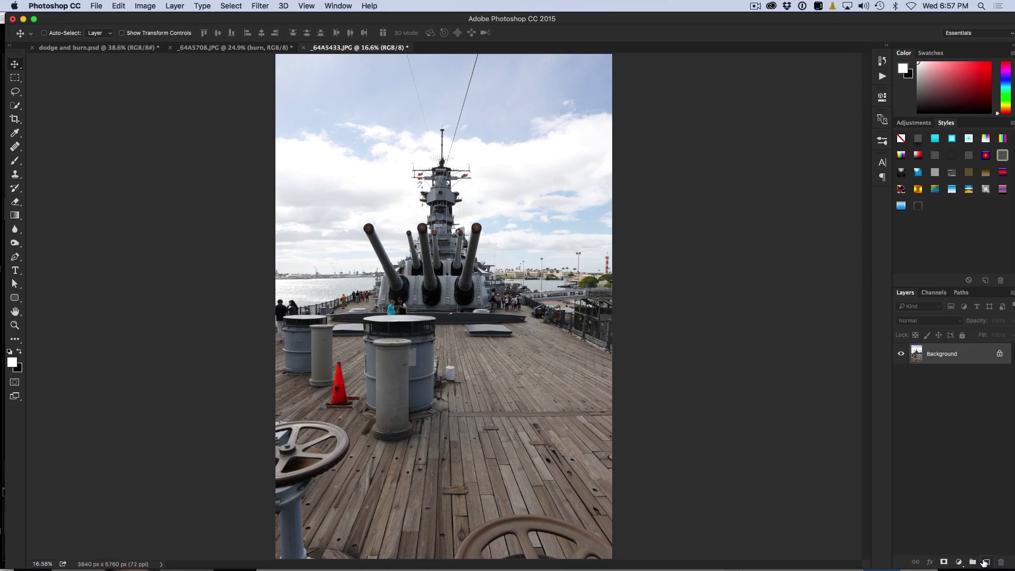
- Create a new layer in Overlay mode, filled with the Overlay-neutral 50% gray
alt+click(986, 562)
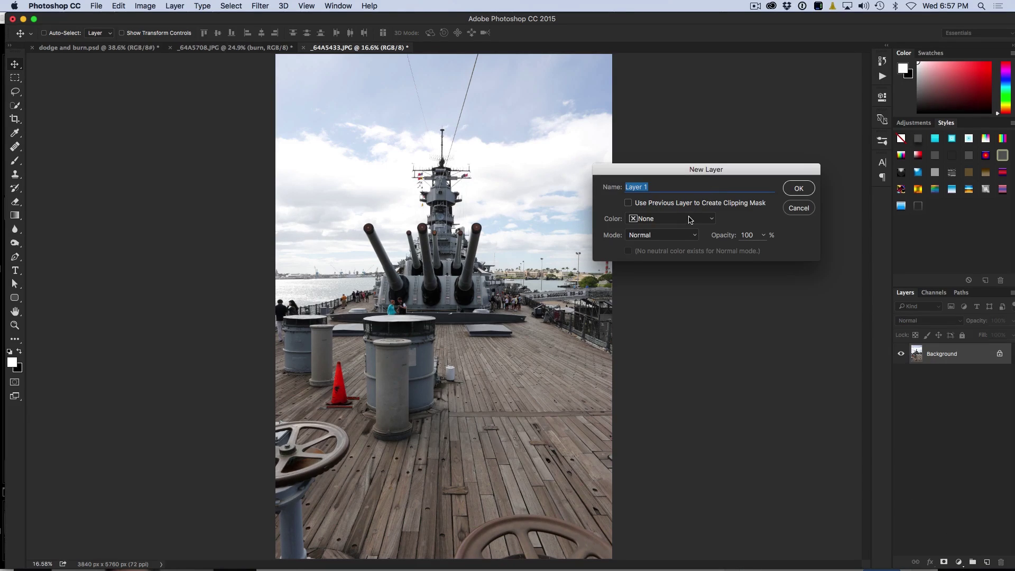
click(673, 238)
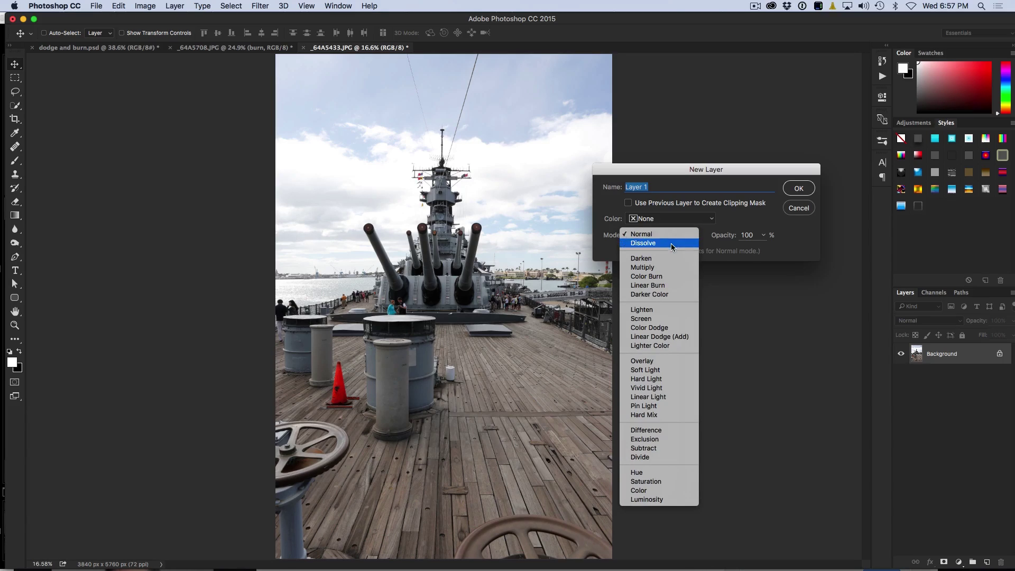
click(665, 361)
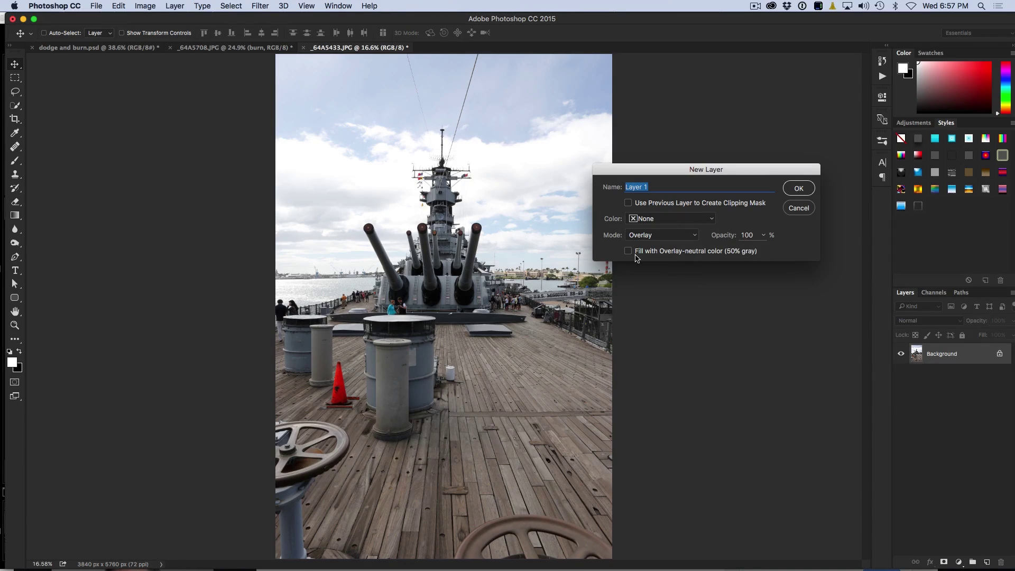
click(627, 252)
click(804, 188)
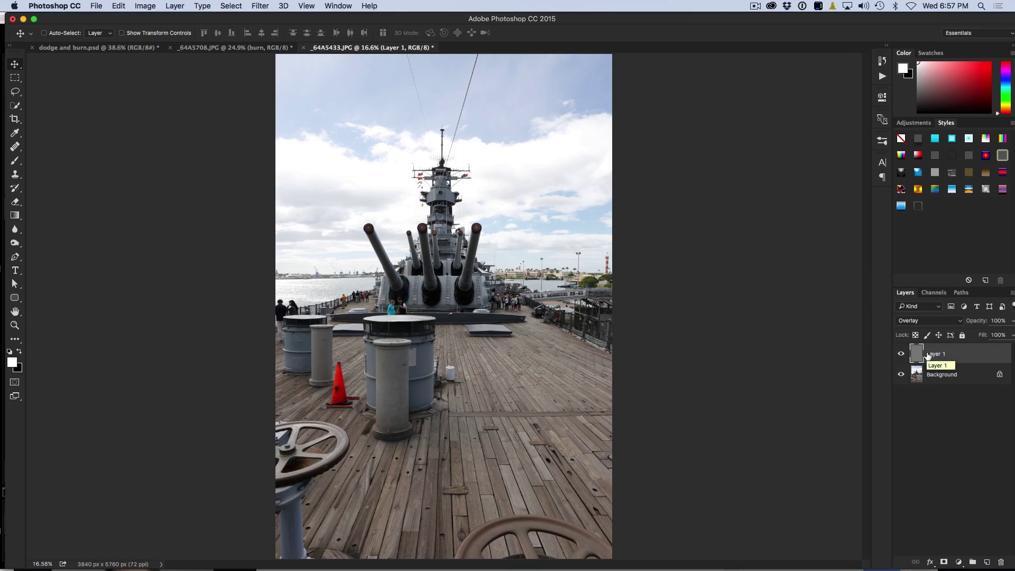
- Duplicate the gray Overlay layer, naming the lower one "big" and the upper one "detail"
key(super+j)
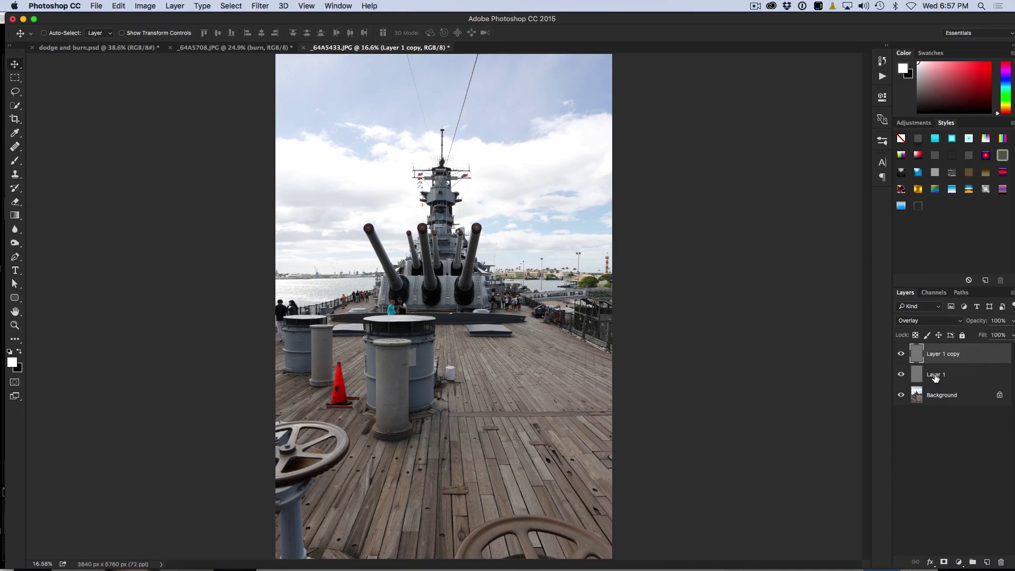
double_click(934, 375)
text(big)
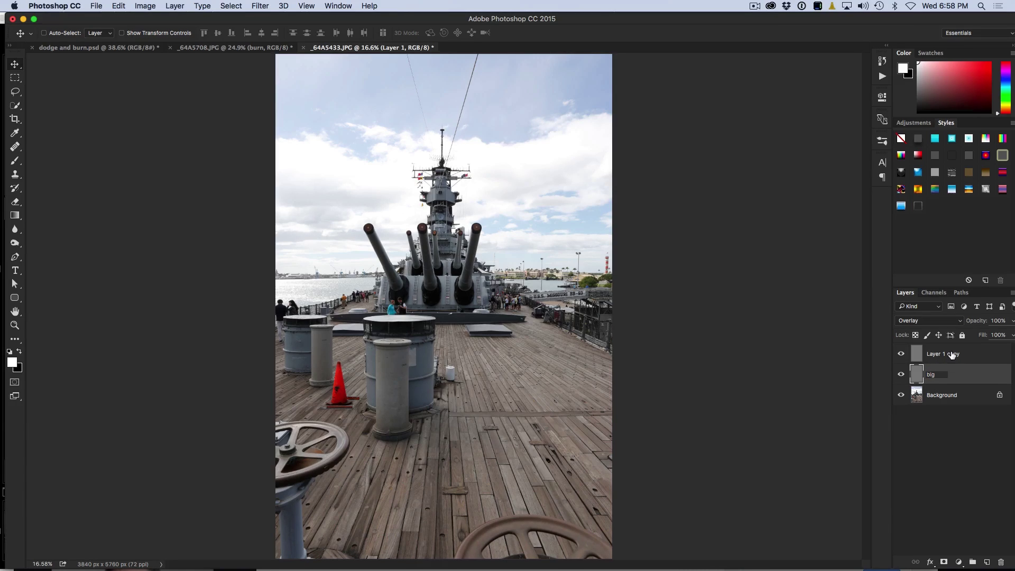
key(Return)
click(946, 357)
double_click(946, 356)
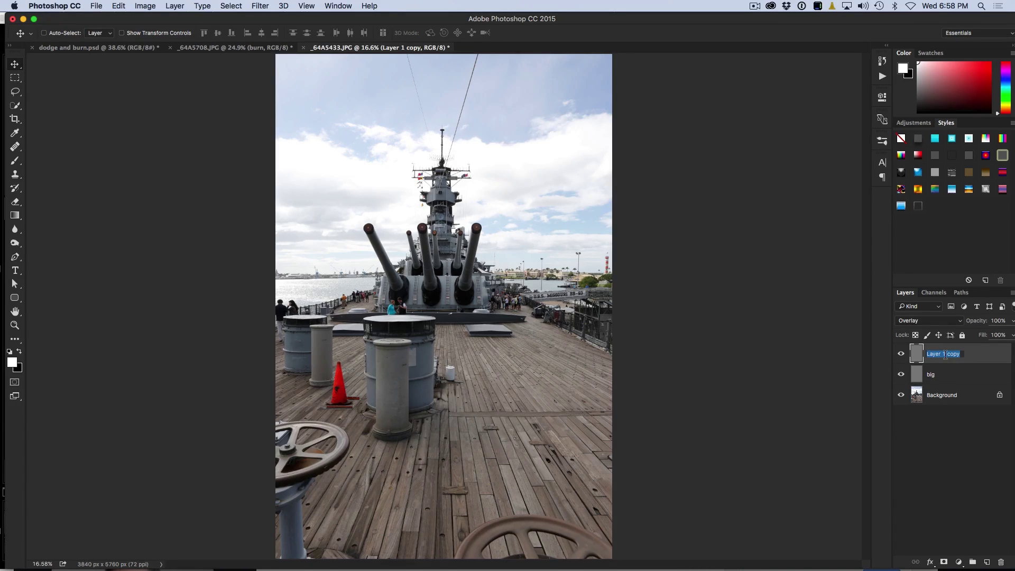
text(detail)
key(Return)
- Ready the Brush on the big layer with black as foreground and pen pressure controlling opacity
click(950, 376)
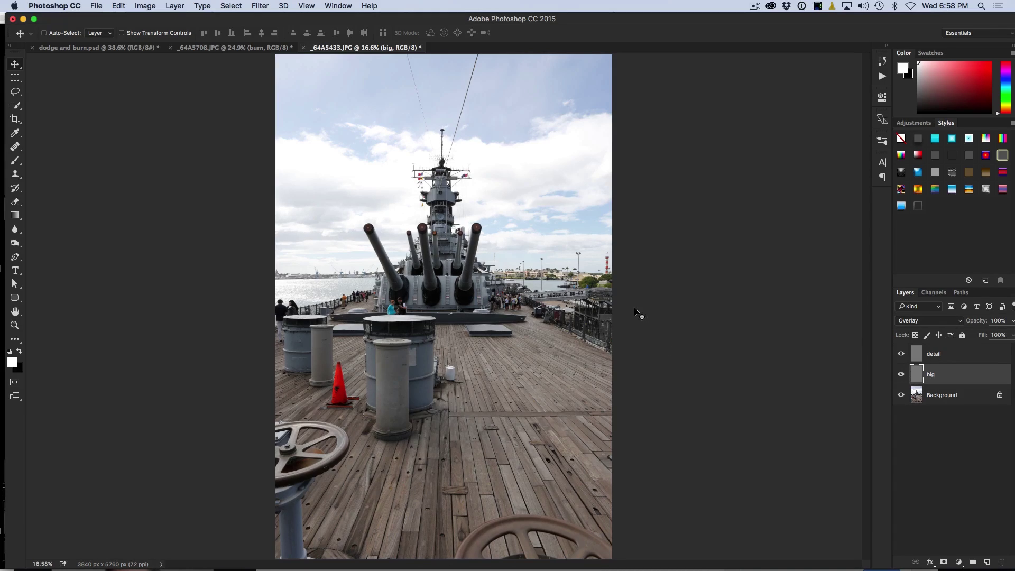
key(x)
key(b)
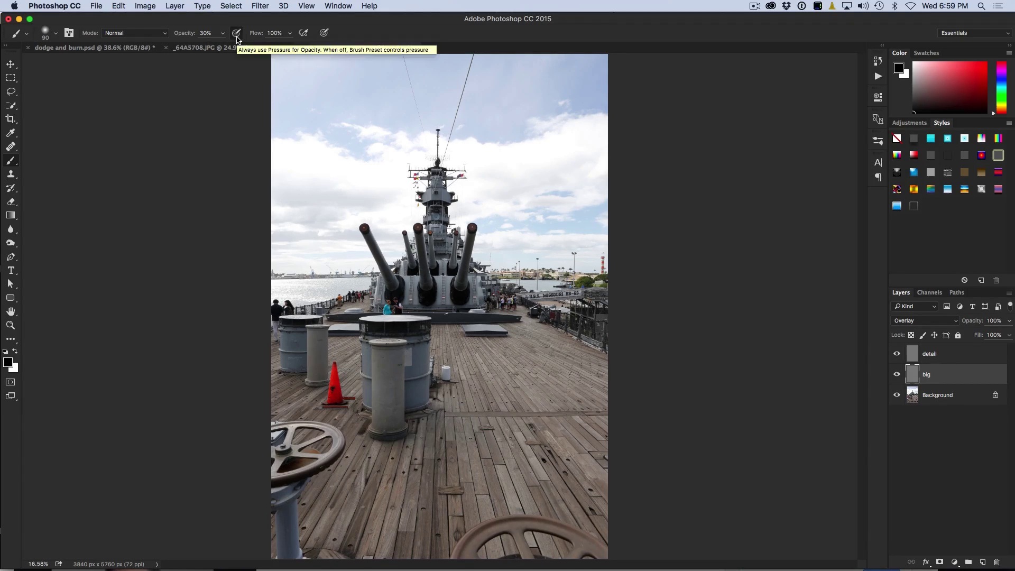
click(236, 35)
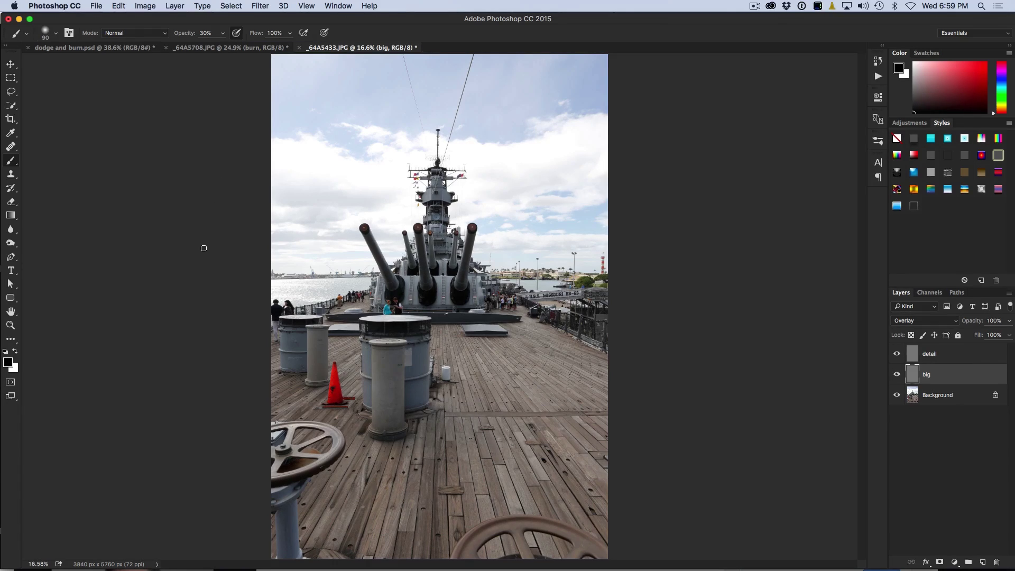
- Burn the sky and the outer areas of the deck on the big layer, using a 900 px brush
key(bracketright)
key(bracketright)
key(bracketright)
key(bracketright)
key(bracketright)
key(bracketright)
key(bracketright)
key(bracketright)
key(bracketright)
key(bracketright)
key(bracketright)
key(bracketright)
key(bracketright)
key(bracketright)
key(bracketleft)
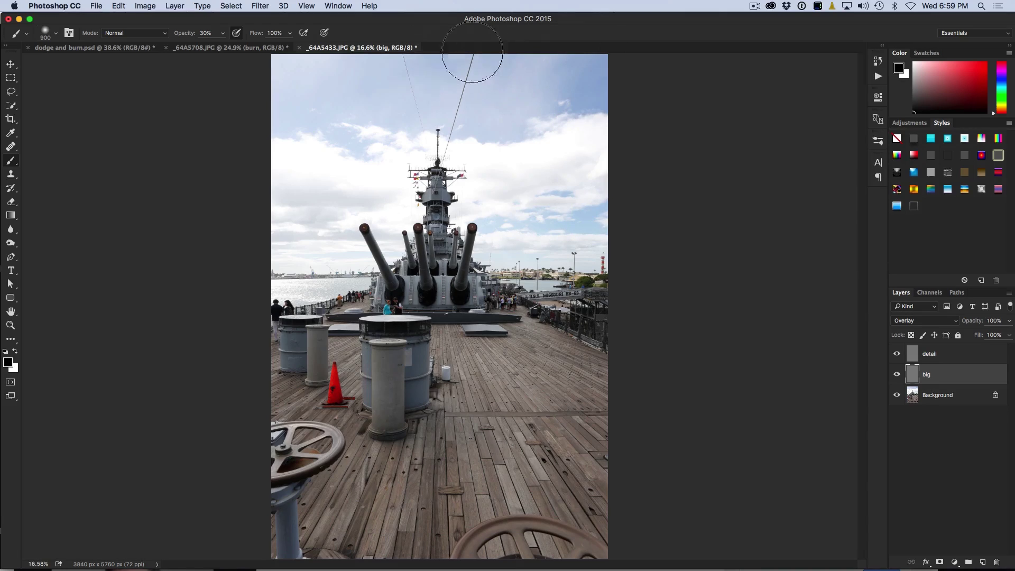
mouse_move(257, 245)
mouse_down()
mouse_move(246, 296)
mouse_move(248, 534)
mouse_move(532, 547)
mouse_up()
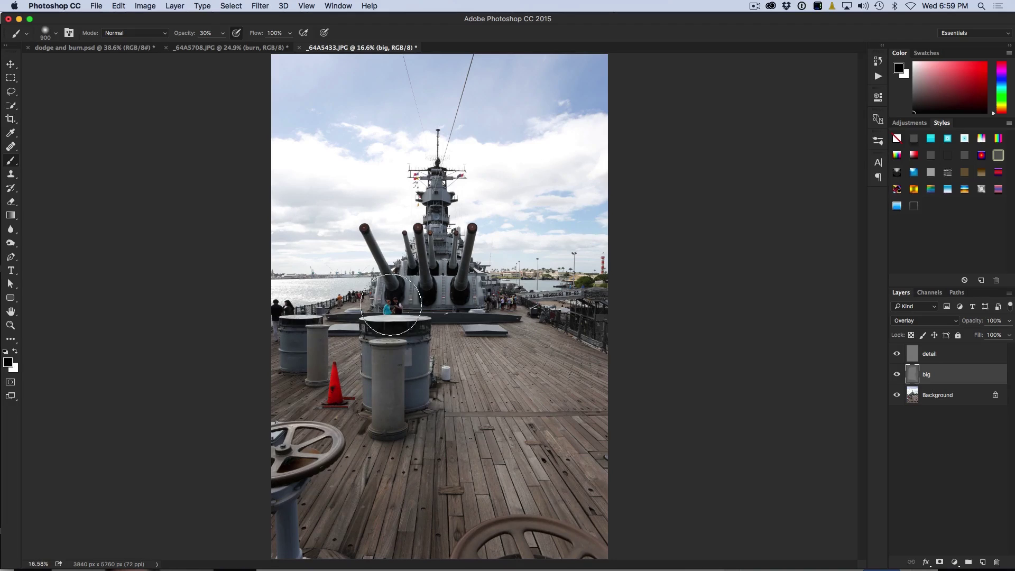
mouse_move(614, 489)
mouse_down()
mouse_move(610, 306)
mouse_move(531, 243)
mouse_up()
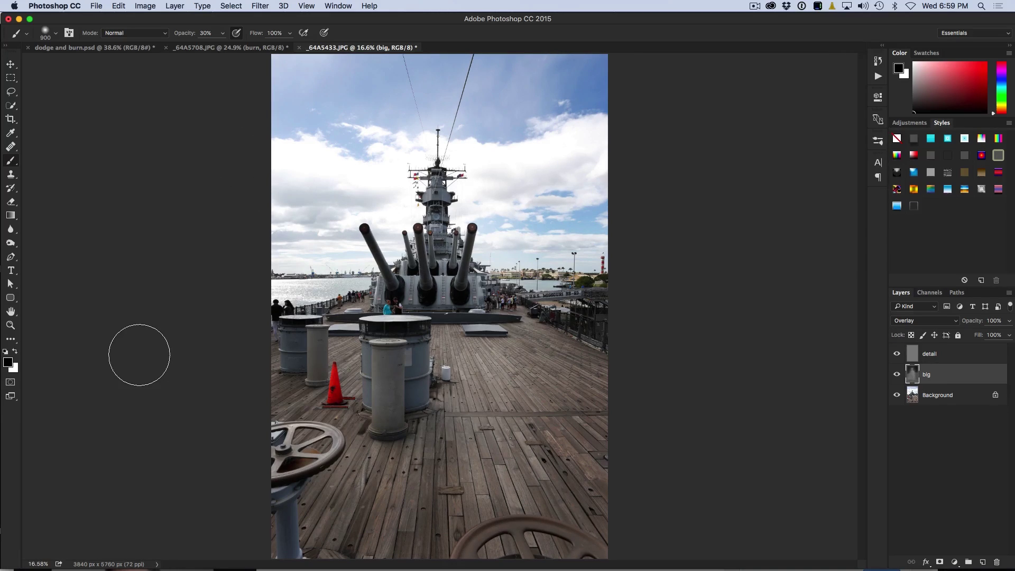
- Apply the Camera Raw Filter to the Background layer with Highlights at -100 and Shadows at +14
click(925, 400)
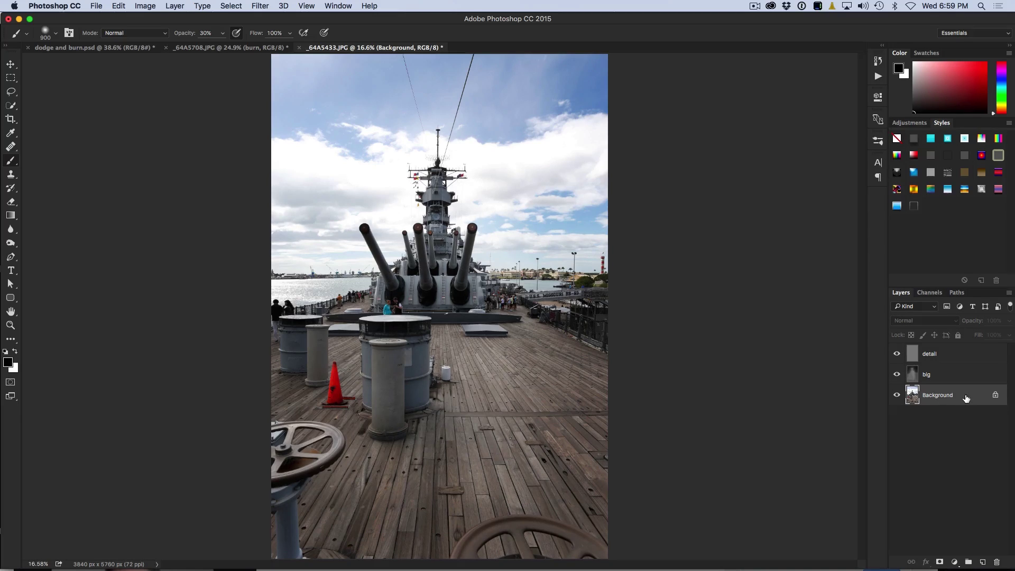
click(268, 6)
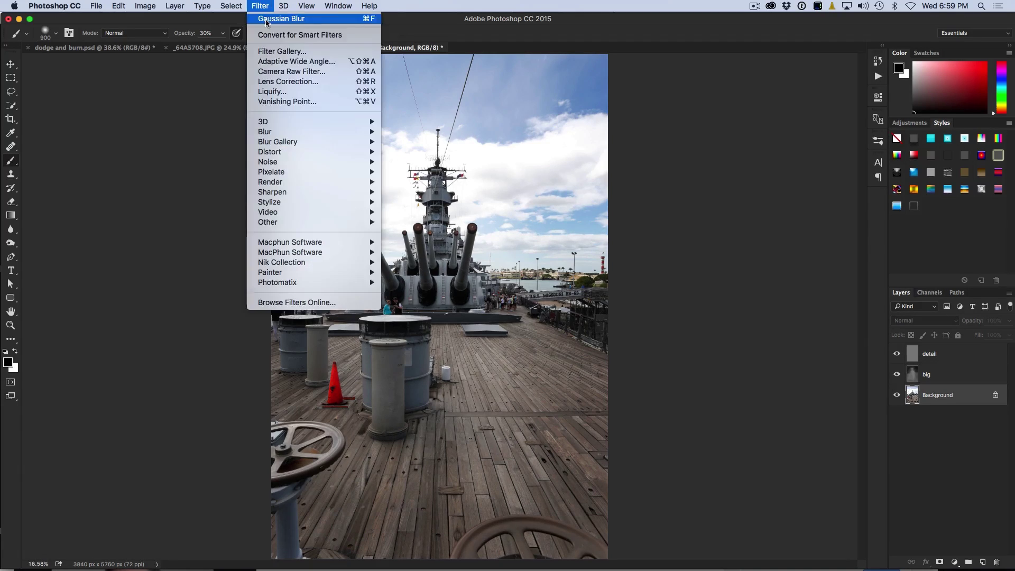
click(288, 71)
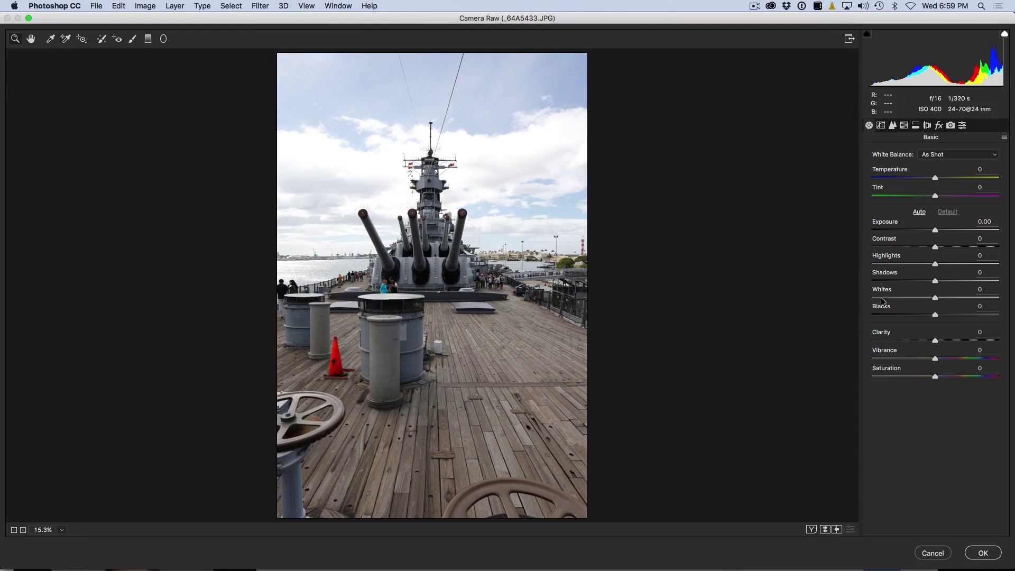
drag(935, 264, 872, 265)
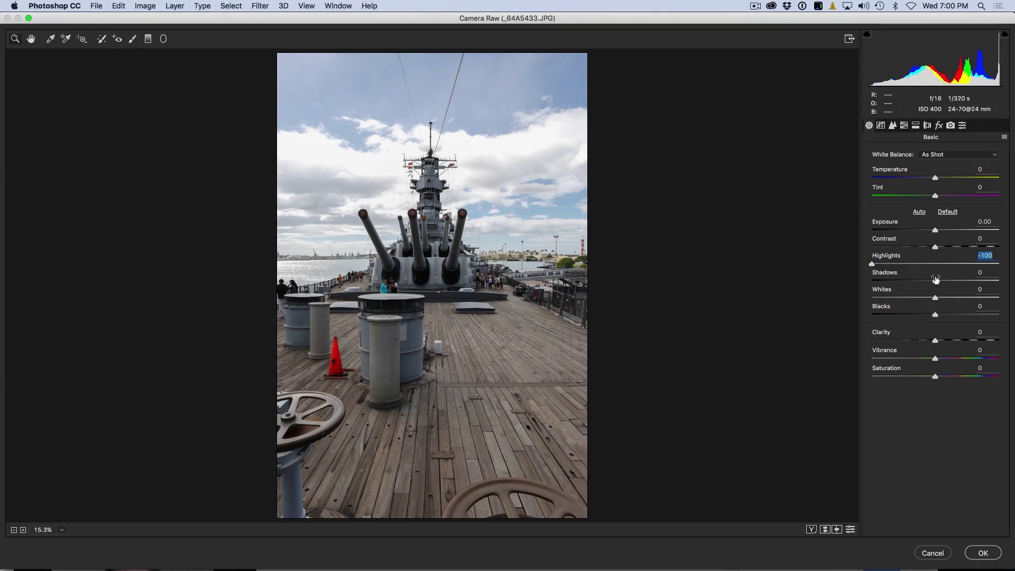
drag(935, 283, 944, 282)
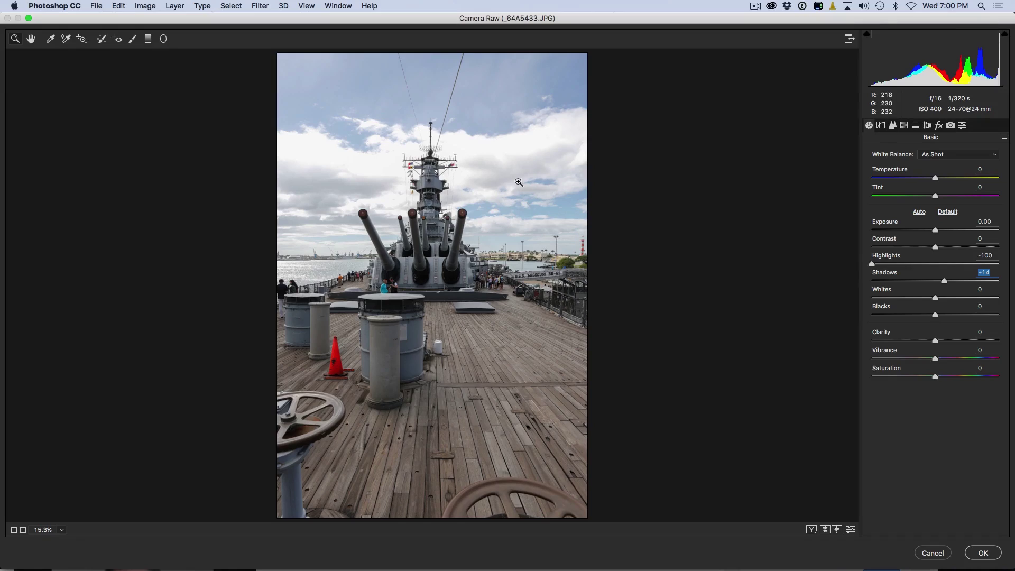
click(981, 553)
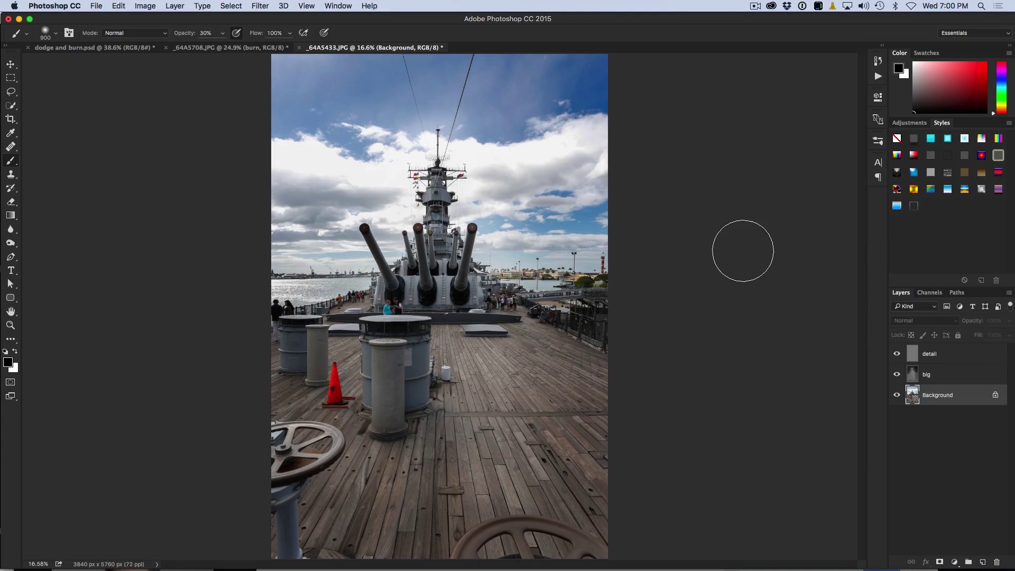
- Compare the photo with and without the big layer's burning, and select that layer
click(896, 374)
click(896, 374)
click(896, 374)
click(896, 374)
click(914, 377)
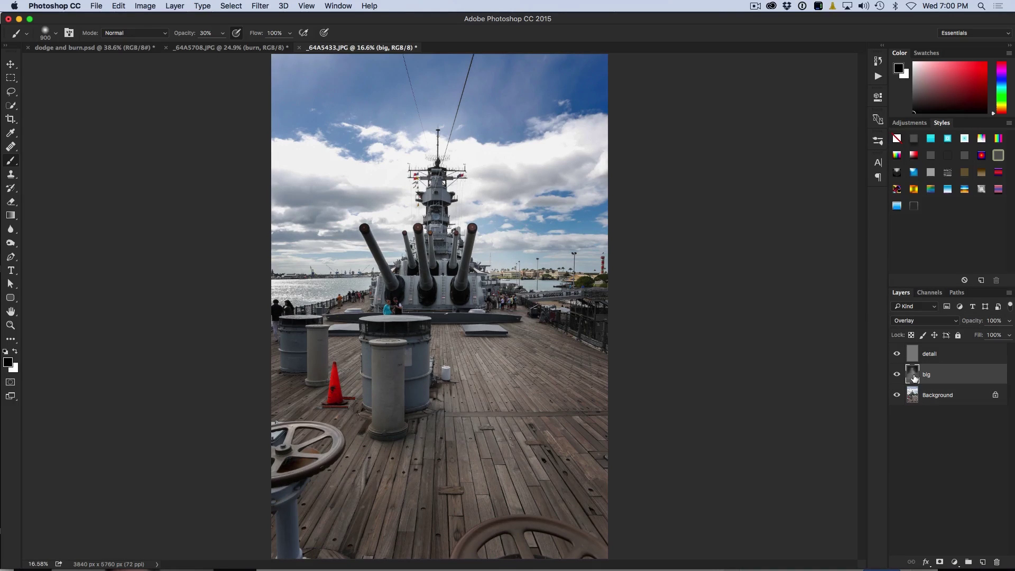
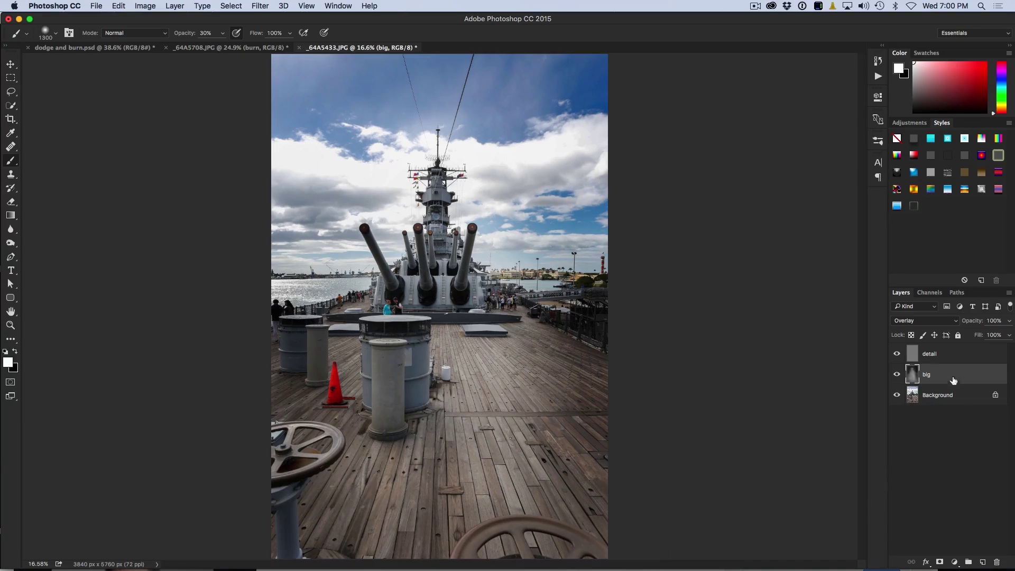
- Hide the detail layer and set the big layer's blend mode to Normal
click(897, 353)
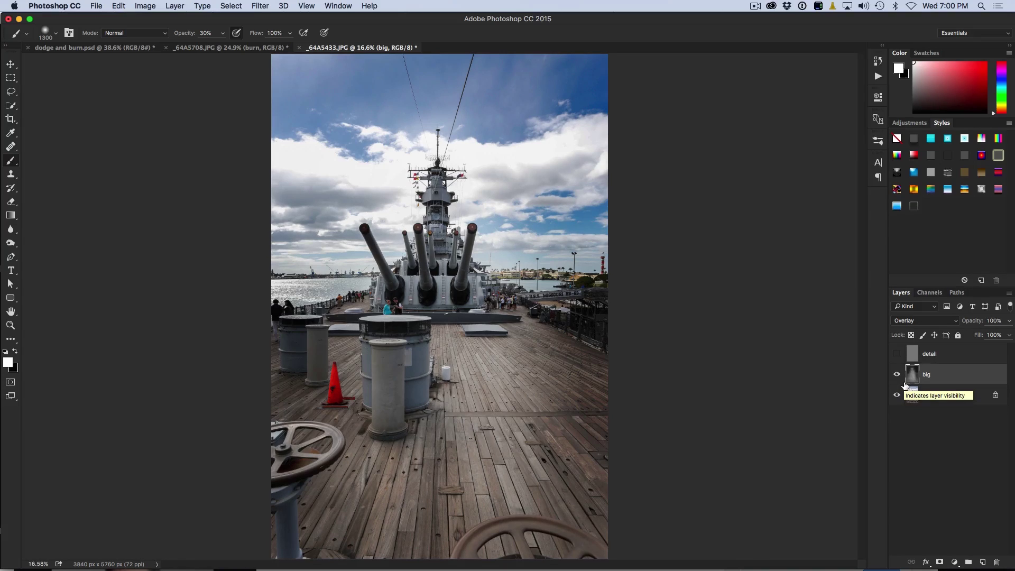
click(910, 321)
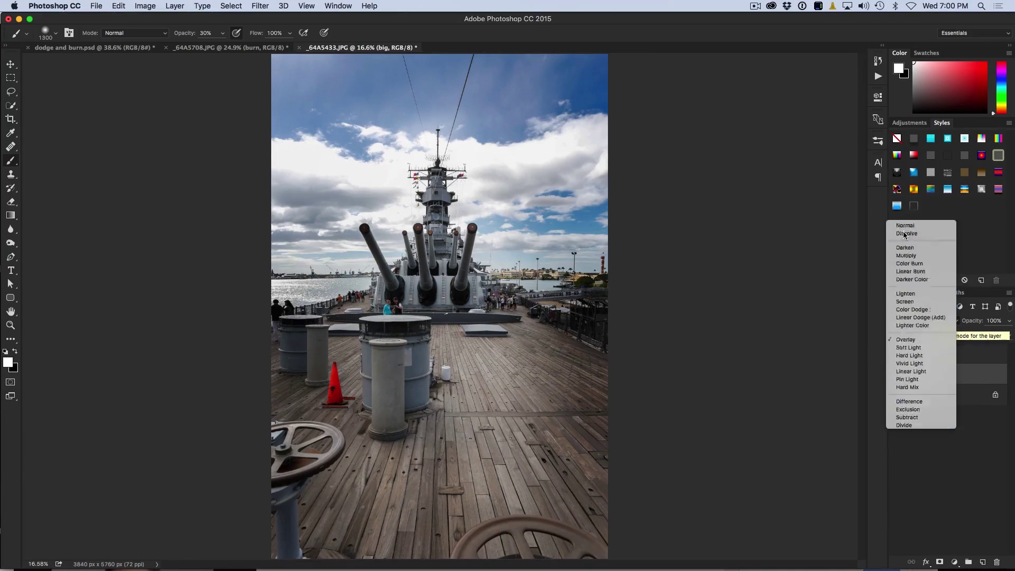
click(905, 206)
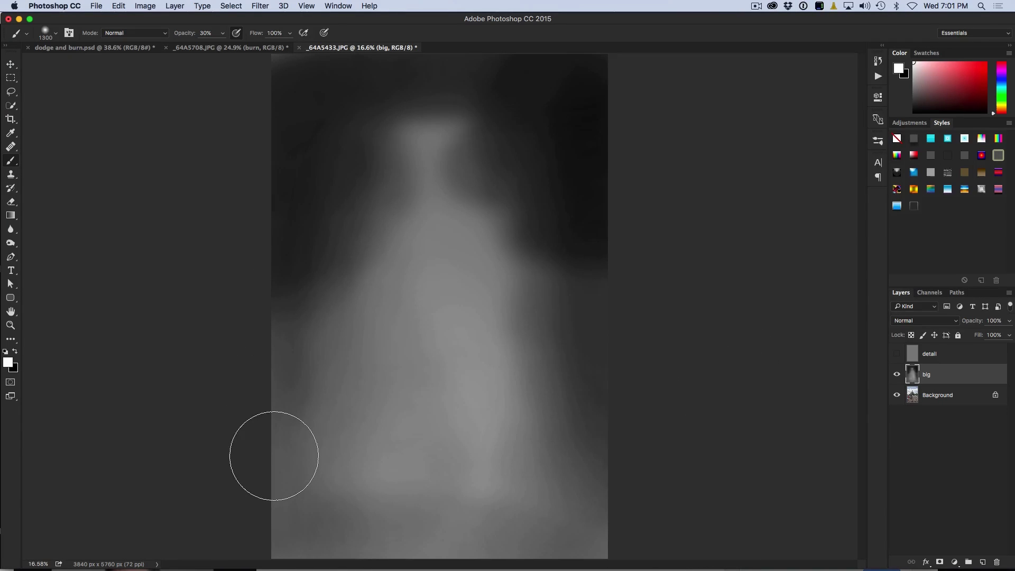
- Even out the patchy dark edges of the big layer with black paint and return its blend mode to Overlay
key(x)
drag(267, 317, 306, 333)
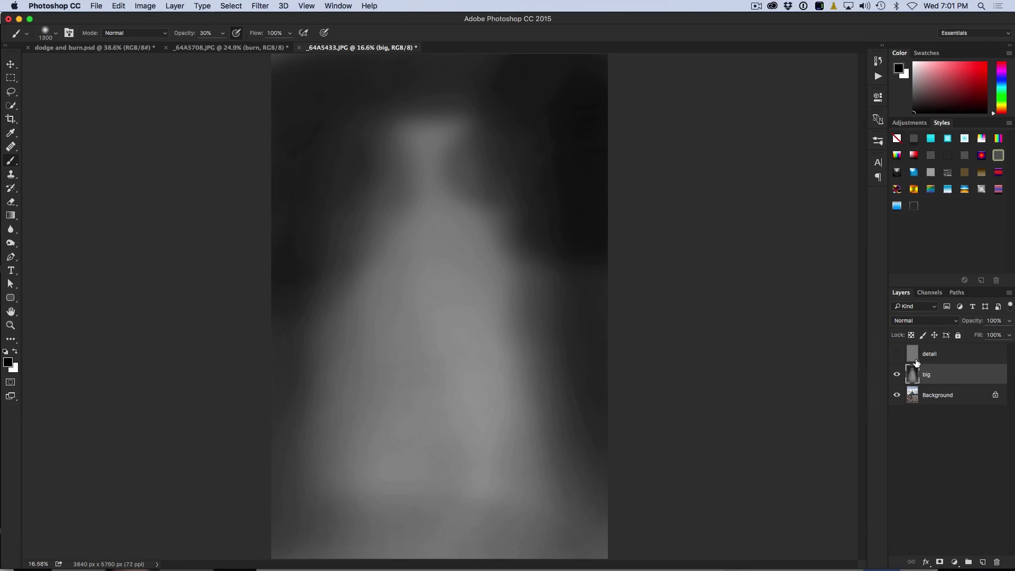
click(920, 322)
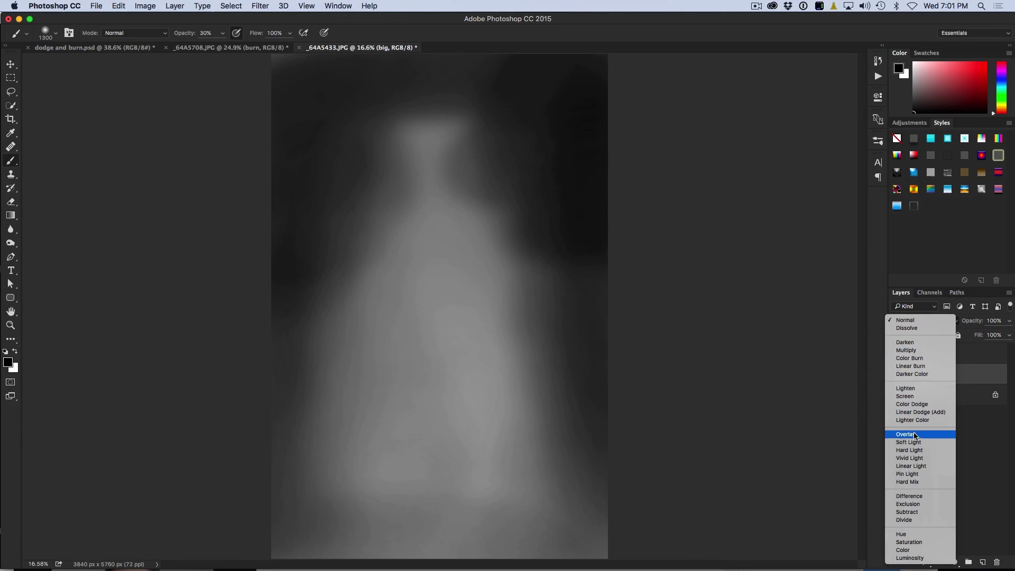
click(905, 393)
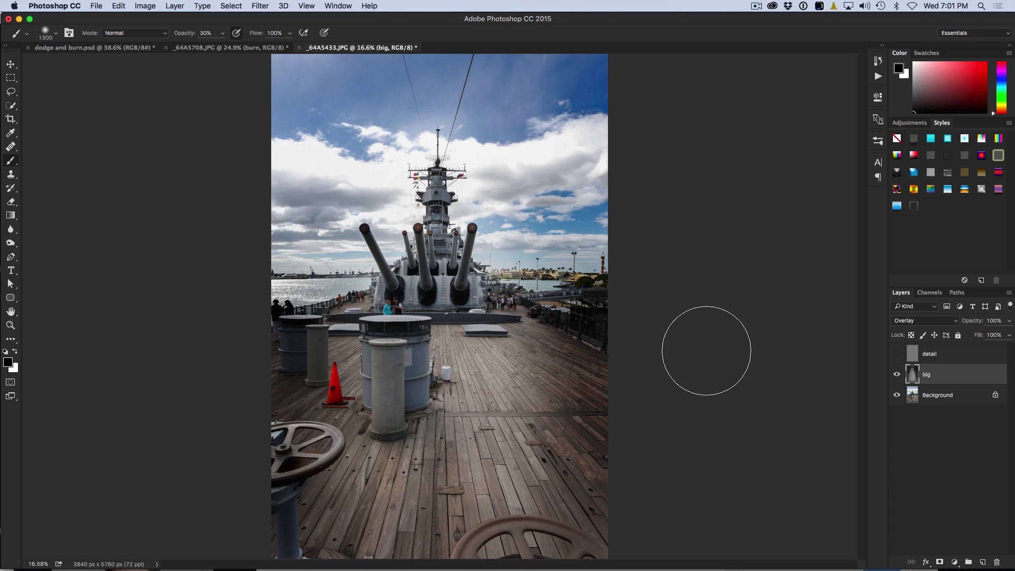
- Lighten the right side of the deck with white on the big layer, and compare the image with that layer off and on
key(x)
mouse_move(571, 401)
mouse_down()
mouse_move(552, 377)
mouse_move(579, 455)
mouse_move(566, 512)
mouse_up()
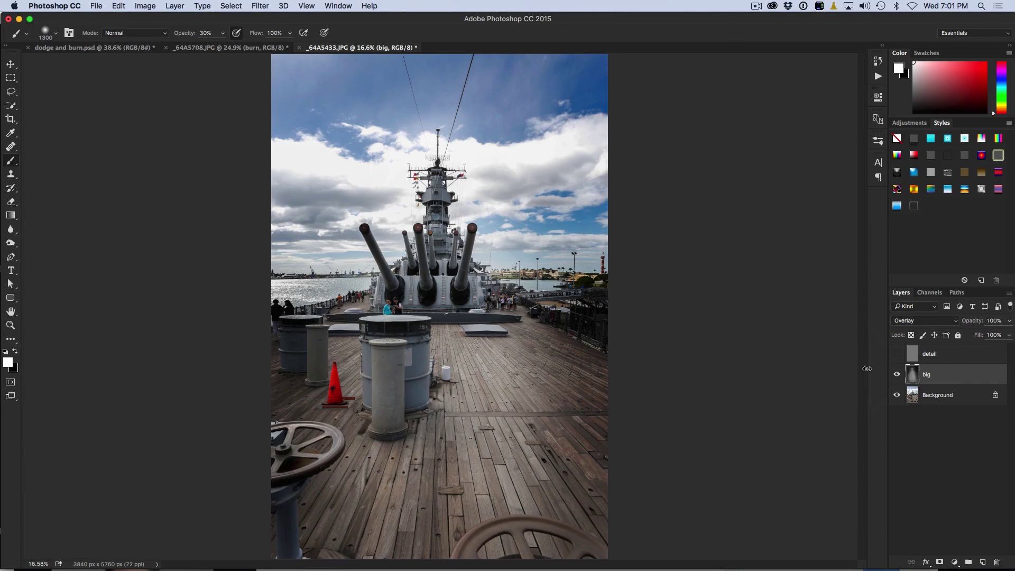
click(897, 375)
click(896, 375)
click(896, 375)
click(897, 375)
- Show the detail layer again, duplicate it, and rename the original "detail l"
click(897, 353)
click(922, 355)
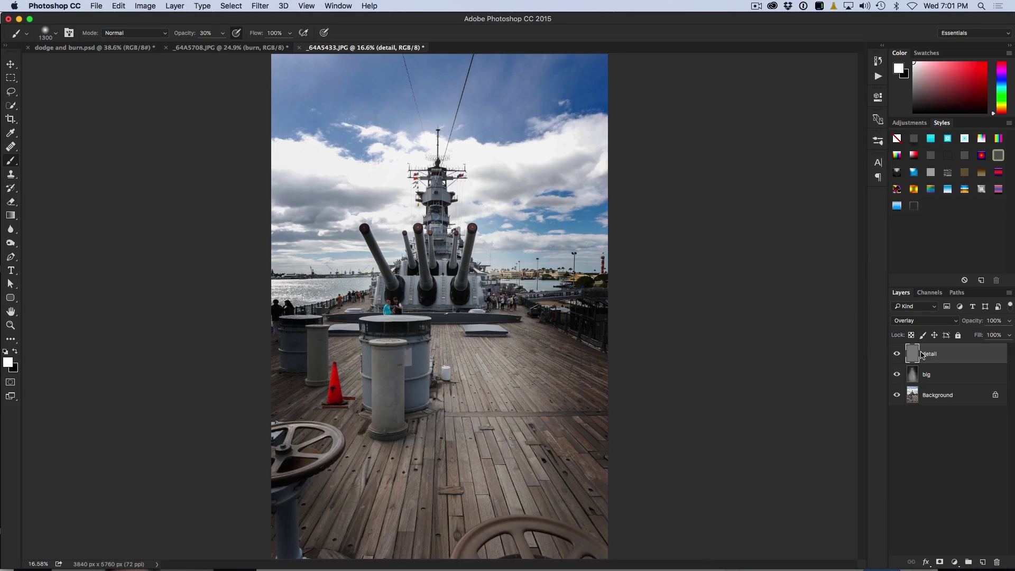
key(super+j)
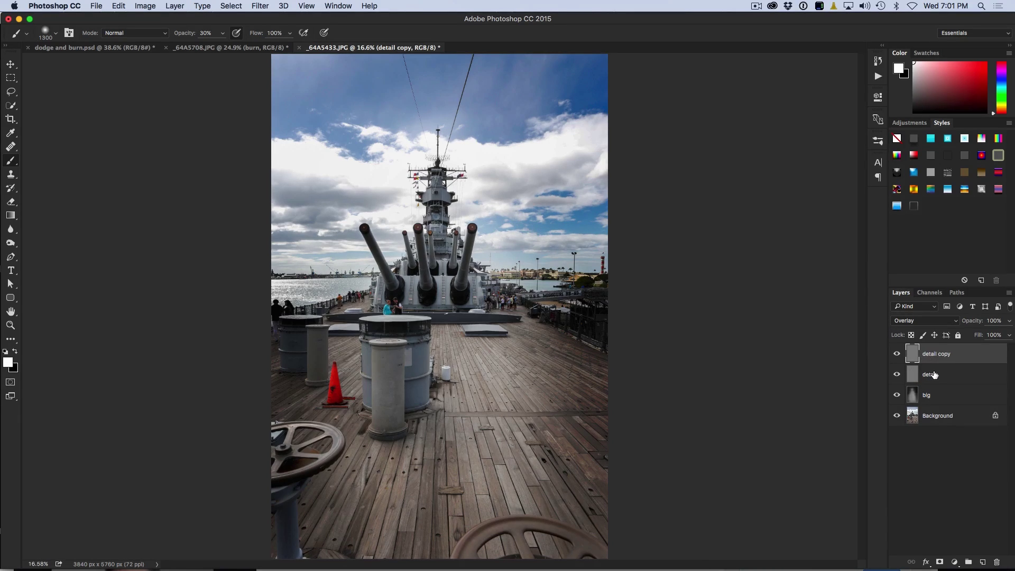
double_click(933, 373)
click(936, 374)
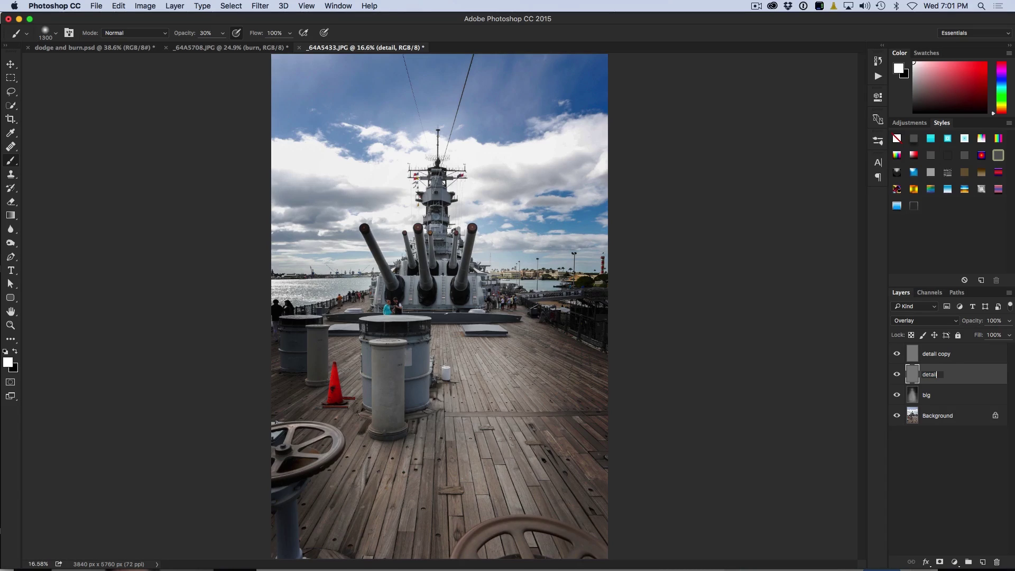
text(l)
- Rename the detail copy "detail d" and move it below the "detail l" layer
double_click(946, 353)
click(936, 354)
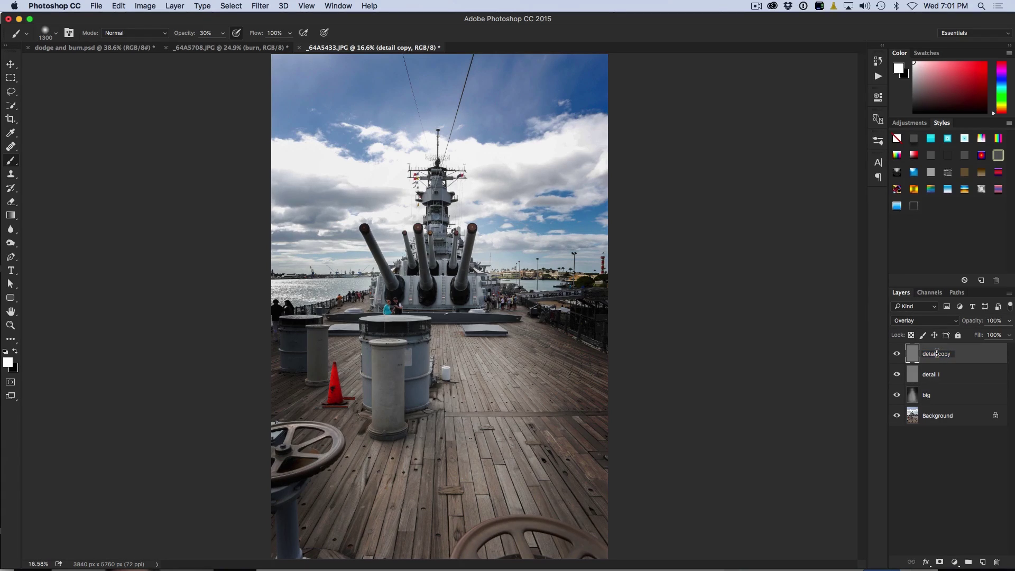
drag(939, 353, 968, 357)
text(d)
key(Return)
drag(965, 355, 960, 380)
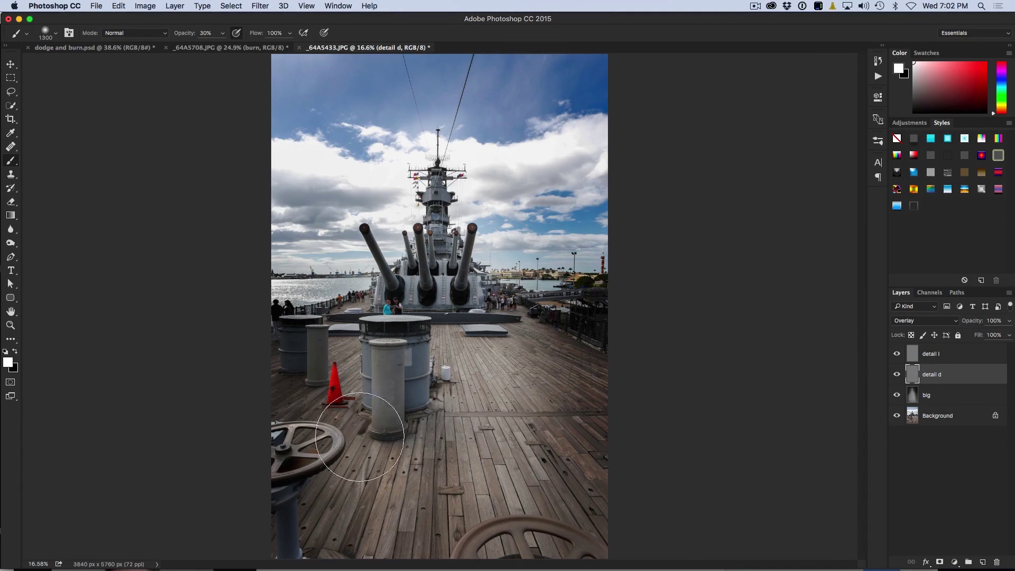
- Reduce the big layer's opacity to 87%
click(948, 397)
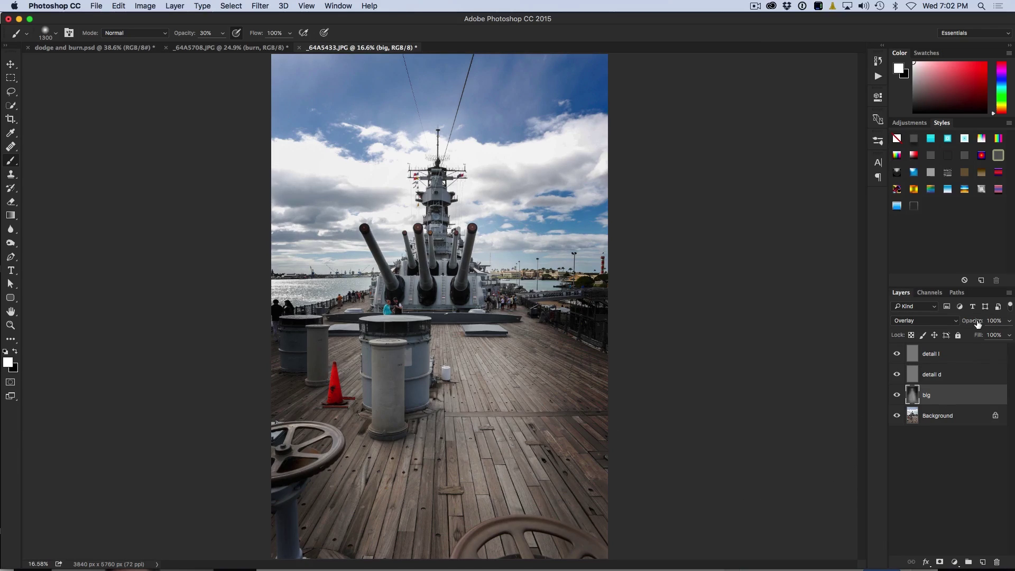
drag(976, 323, 970, 326)
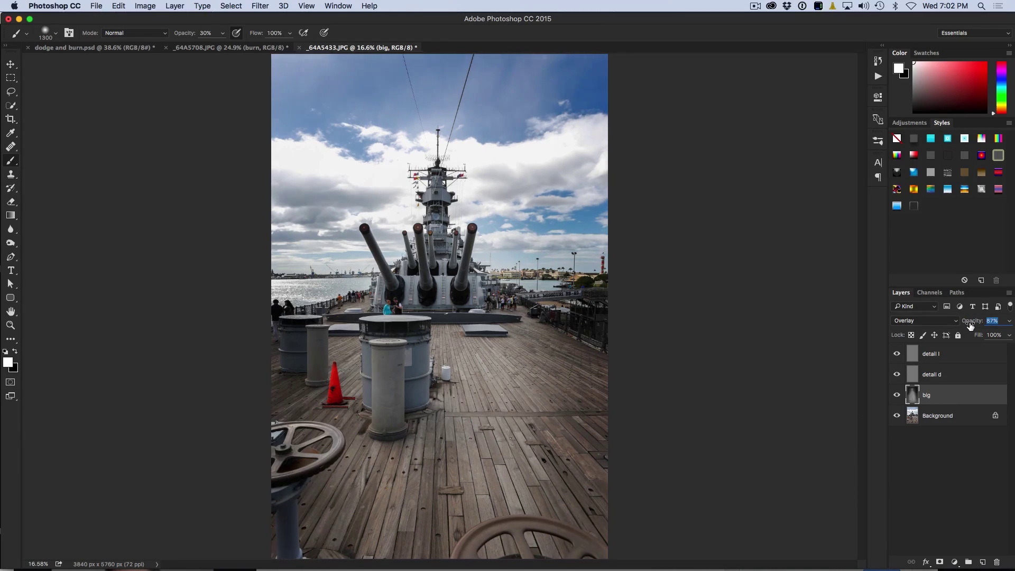
- On the "detail d" layer, burn the side of the gun turret's base with black using a 125 px brush
click(943, 375)
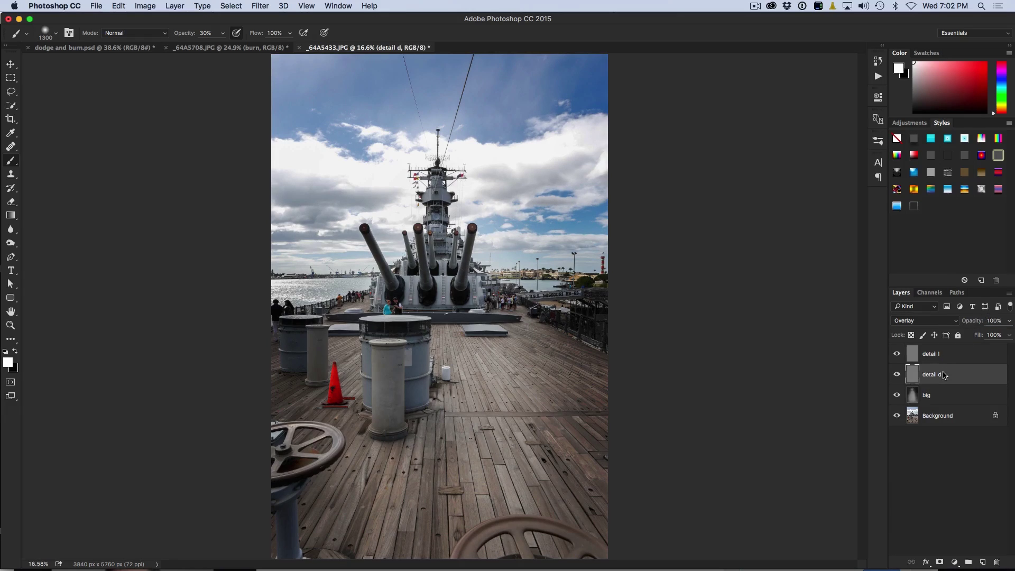
key(x)
key(bracketleft)
key(bracketleft)
key(bracketleft)
key(bracketleft)
key(bracketleft)
key(bracketleft)
key(bracketleft)
key(bracketleft)
key(bracketleft)
key(bracketleft)
key(bracketleft)
key(bracketleft)
key(bracketleft)
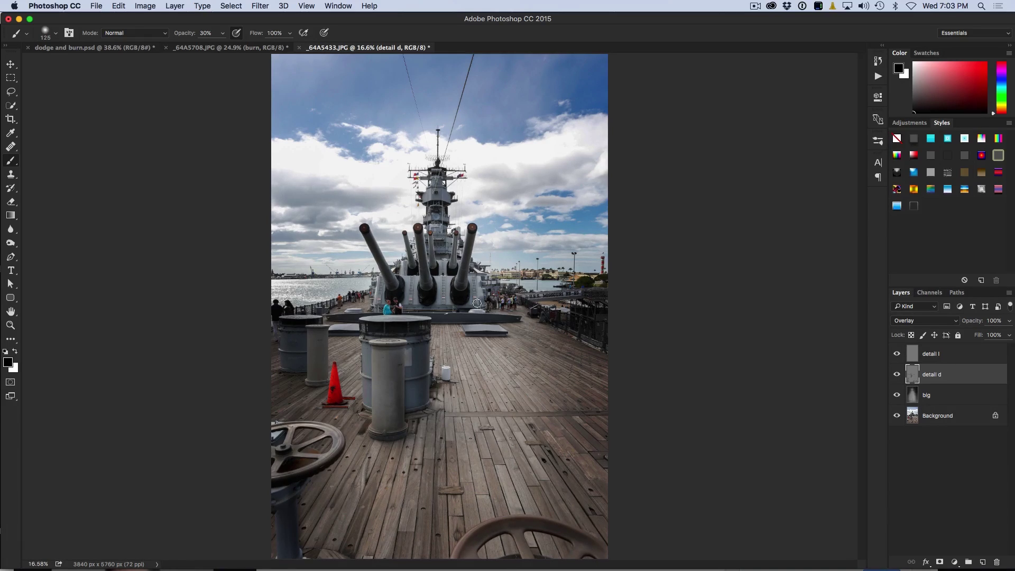
drag(481, 295, 484, 326)
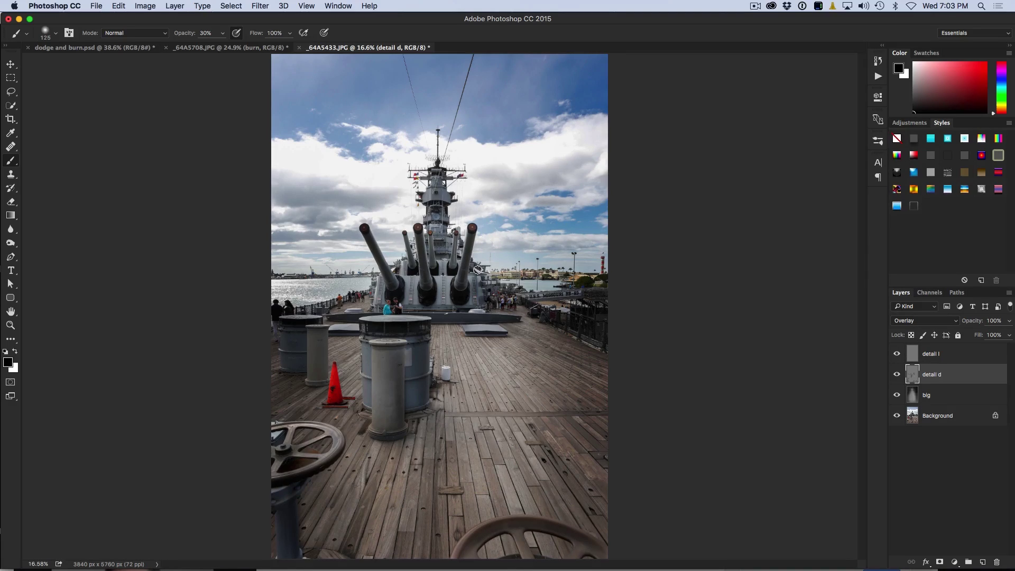
- Darken the railing area between the onlookers and the gun turret with a 50 px black brush
key(bracketleft)
key(bracketleft)
key(bracketleft)
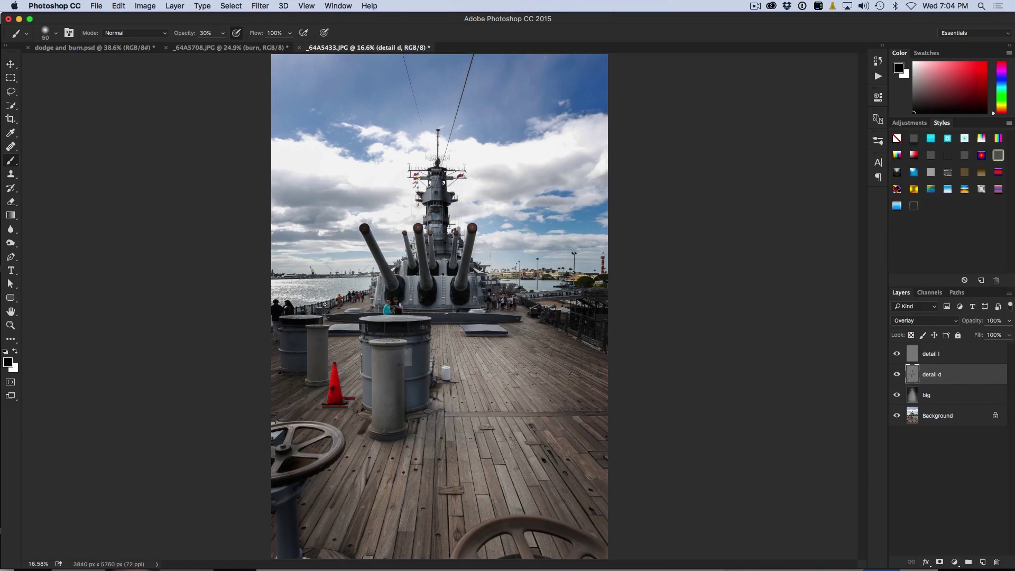
drag(340, 305, 373, 295)
- Burn the hatch behind the drums with a 125 px brush and the large drum's shadow side with a 90 px brush
key(bracketright)
key(bracketright)
key(bracketright)
key(bracketright)
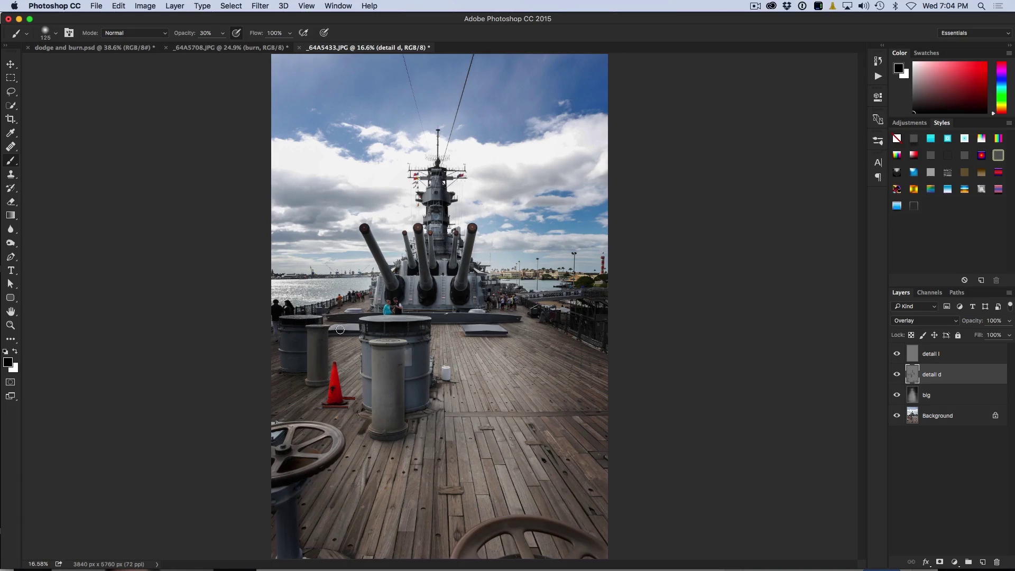
key(bracketleft)
key(bracketleft)
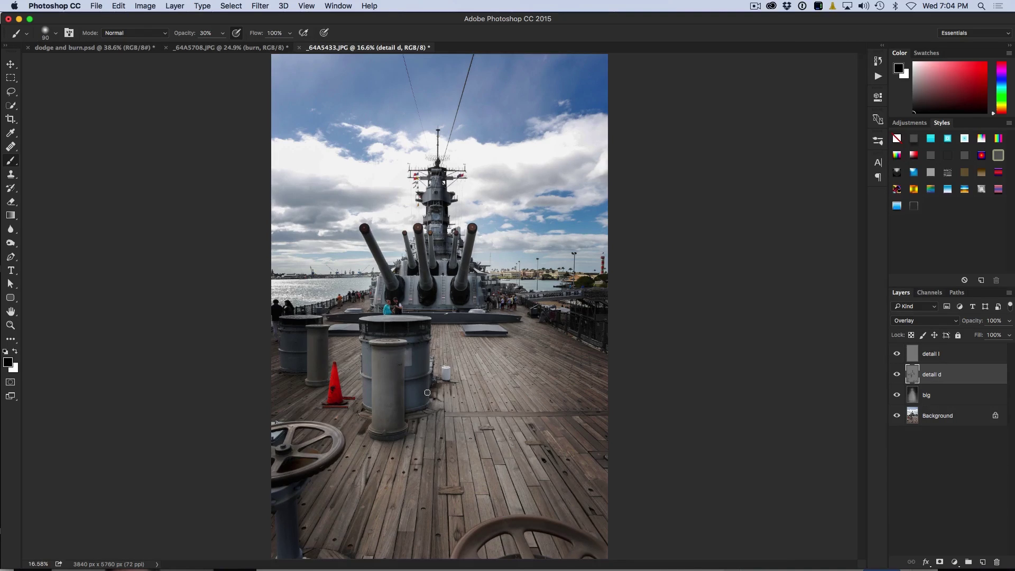
- Burn the deck plank details, the cone's shaded edge and the platform front with a 40 px black brush
key(bracketleft)
key(bracketleft)
key(bracketleft)
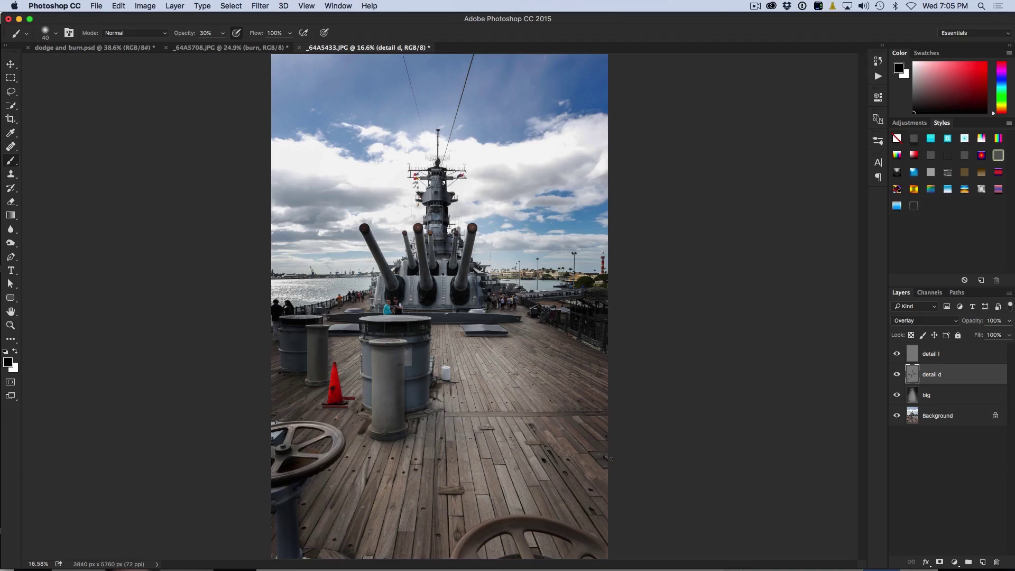
mouse_move(488, 428)
mouse_down()
mouse_move(545, 445)
mouse_move(525, 450)
mouse_up()
click(353, 399)
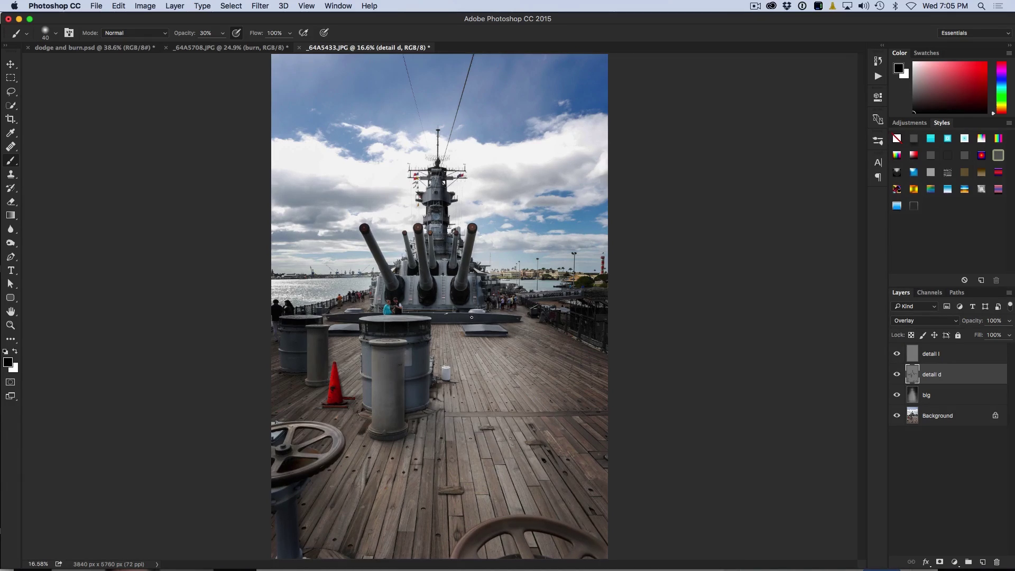
drag(447, 313, 472, 316)
- Darken the water and shoreline on both sides of the ship with a 200 px black brush
key(bracketright)
key(bracketright)
key(bracketright)
key(bracketright)
key(bracketright)
key(bracketright)
key(bracketright)
mouse_move(306, 283)
mouse_down()
mouse_move(266, 305)
mouse_move(358, 281)
mouse_move(290, 291)
mouse_move(374, 282)
mouse_move(284, 276)
mouse_up()
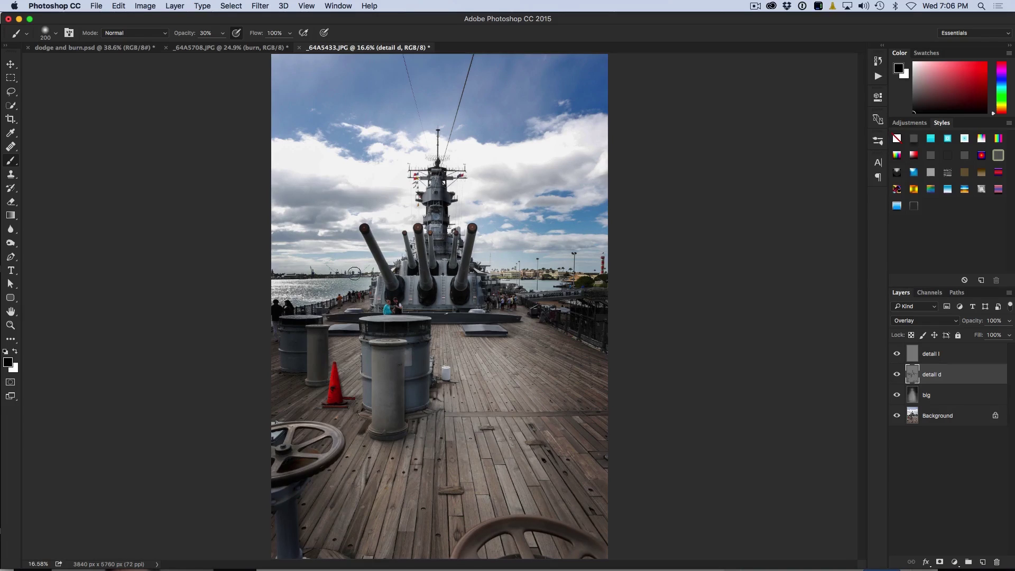
mouse_move(544, 267)
mouse_down()
mouse_move(506, 269)
mouse_move(577, 271)
mouse_move(557, 285)
mouse_move(574, 292)
mouse_move(557, 299)
mouse_move(626, 312)
mouse_move(545, 281)
mouse_move(587, 268)
mouse_move(513, 267)
mouse_move(544, 252)
mouse_move(615, 254)
mouse_move(521, 249)
mouse_move(586, 255)
mouse_up()
- Burn the shadows of the clouds on both sides of the tower with a 125 px black brush
key(bracketleft)
key(bracketleft)
key(bracketleft)
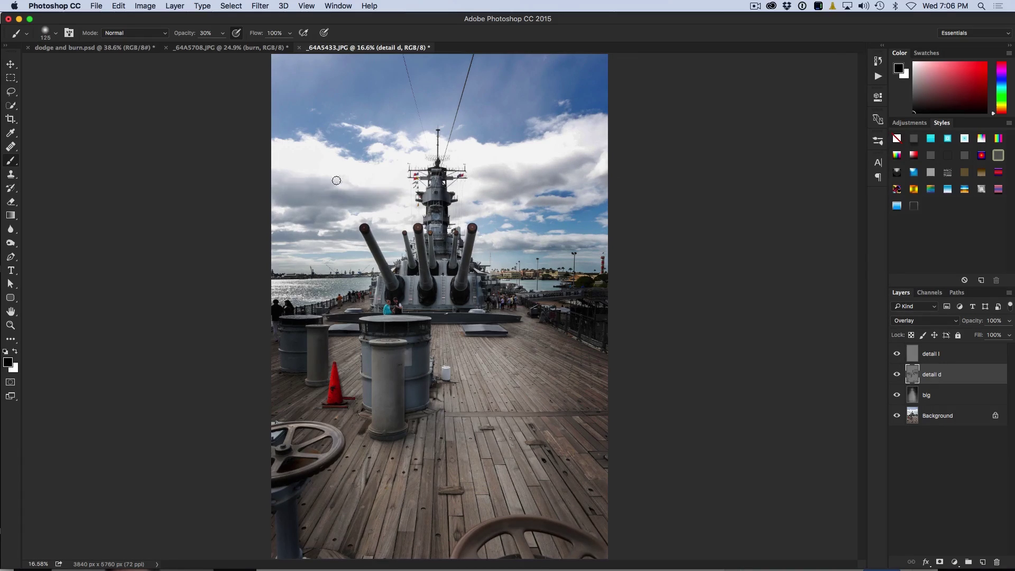
mouse_move(304, 181)
mouse_down()
mouse_move(344, 209)
mouse_move(281, 236)
mouse_move(345, 240)
mouse_move(314, 256)
mouse_up()
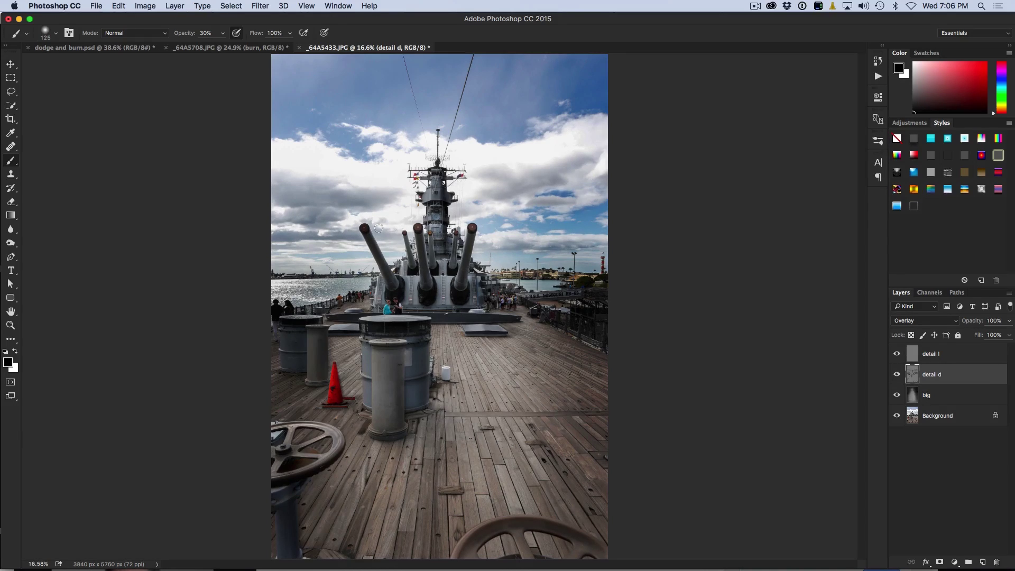
mouse_move(404, 201)
mouse_down()
mouse_move(301, 198)
mouse_move(334, 192)
mouse_move(307, 156)
mouse_up()
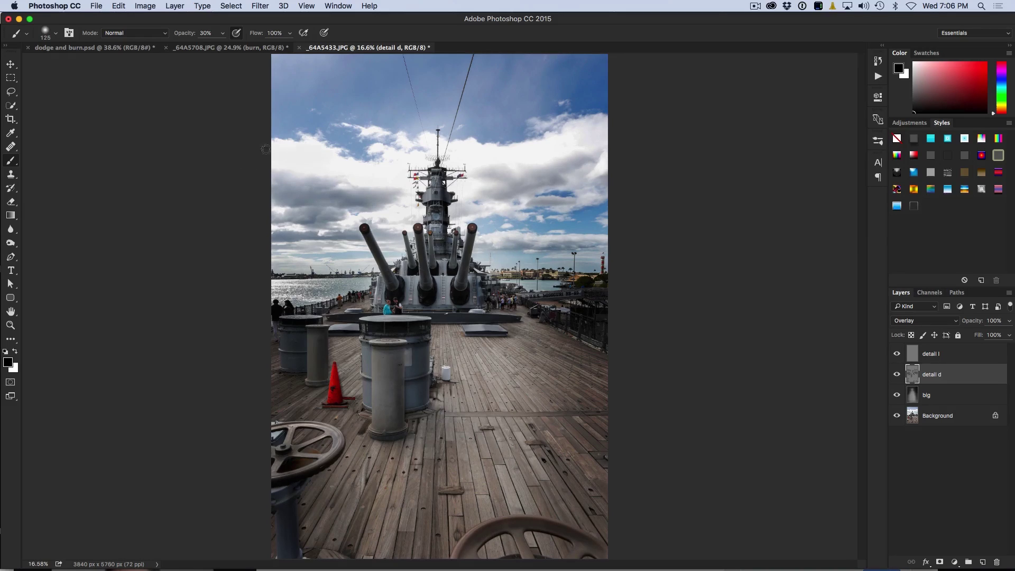
mouse_move(287, 191)
mouse_down()
mouse_move(329, 206)
mouse_move(393, 205)
mouse_move(342, 198)
mouse_move(328, 225)
mouse_move(296, 212)
mouse_move(321, 220)
mouse_move(273, 227)
mouse_move(367, 199)
mouse_move(306, 249)
mouse_up()
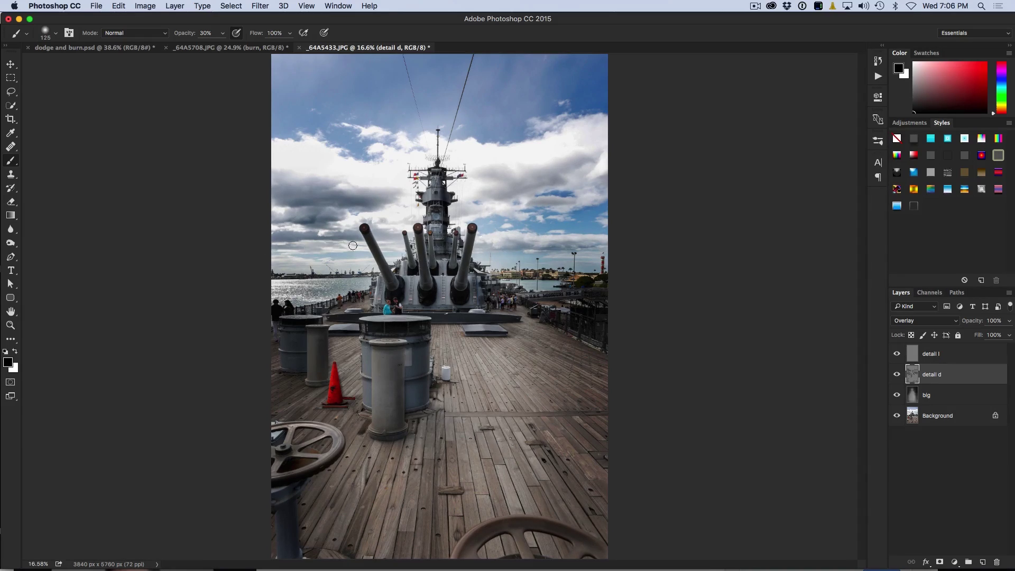
mouse_move(539, 207)
mouse_down()
mouse_move(495, 194)
mouse_move(509, 191)
mouse_move(484, 177)
mouse_move(564, 176)
mouse_move(592, 162)
mouse_move(574, 179)
mouse_move(537, 187)
mouse_up()
mouse_move(560, 246)
mouse_down()
mouse_move(594, 248)
mouse_move(487, 244)
mouse_move(608, 252)
mouse_up()
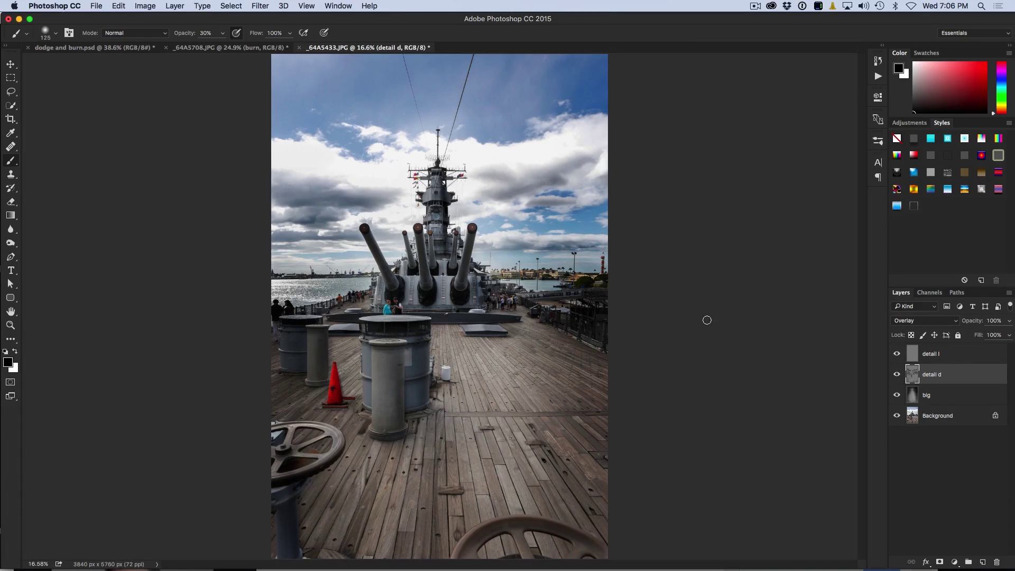
- Compare the image with the "detail d" layer off and on
click(895, 373)
click(895, 374)
click(895, 373)
click(895, 374)
click(895, 374)
click(895, 374)
click(895, 374)
click(895, 374)
- Burn finer shadow details on the "detail d" layer with small black brushes, undoing one stroke
key(bracketleft)
key(bracketleft)
key(bracketleft)
key(bracketleft)
key(bracketleft)
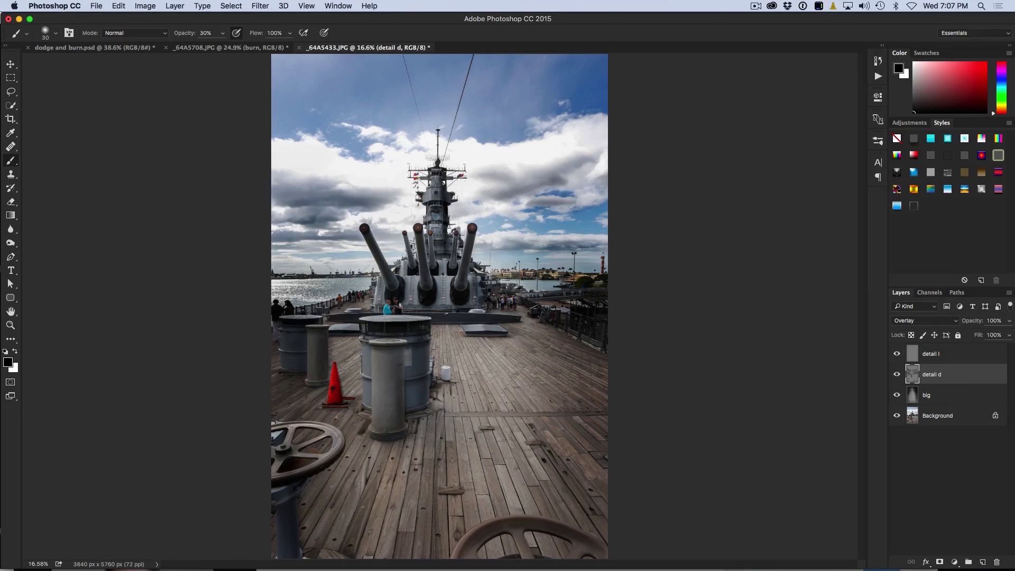
key(bracketleft)
key(super+z)
key(bracketright)
key(bracketright)
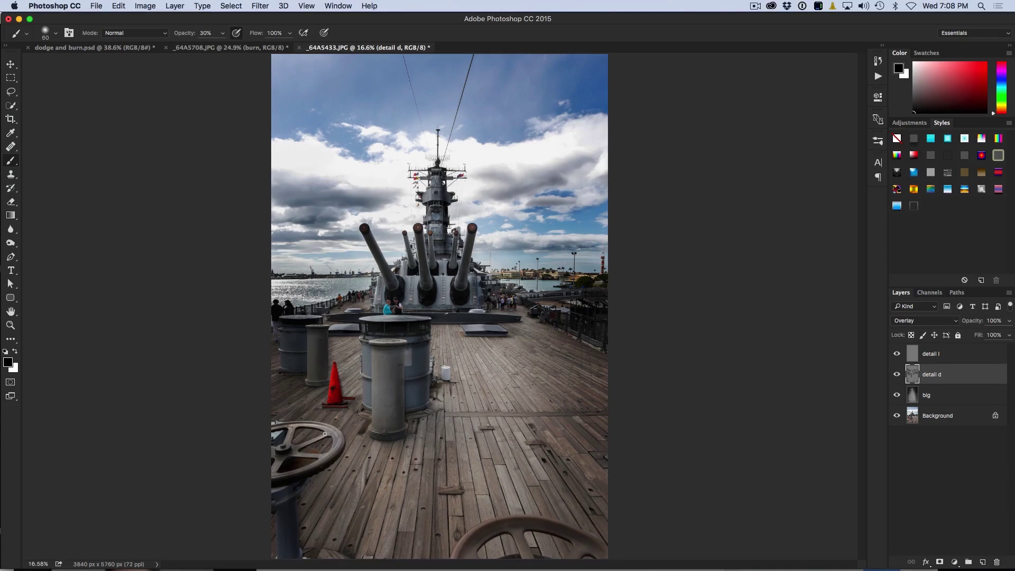
key(bracketleft)
- On the "detail l" layer, lighten the gun turret, barrels and lower tower with white using a 50 px brush
key(x)
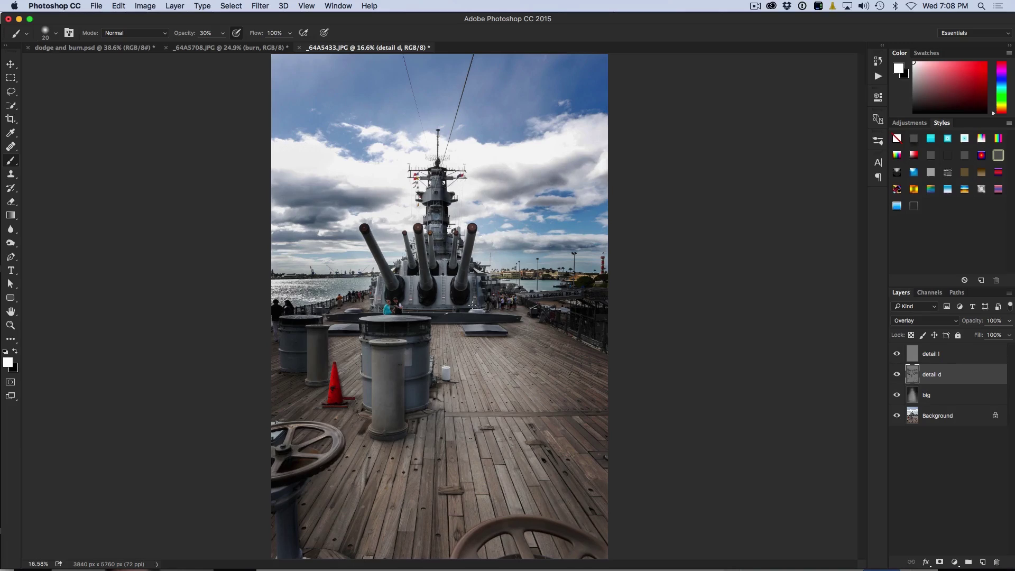
click(955, 356)
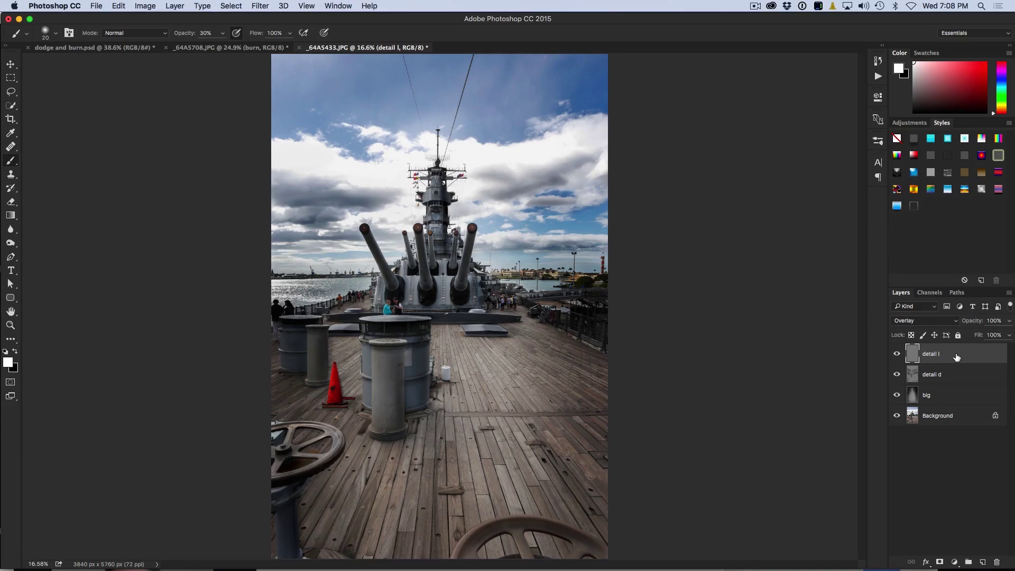
key(bracketright)
key(bracketleft)
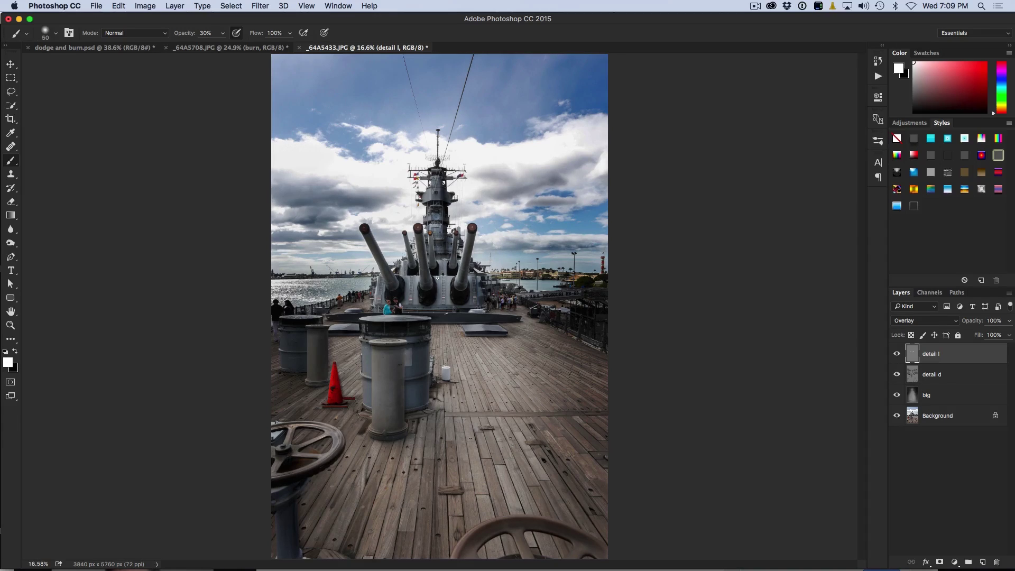
mouse_move(440, 279)
mouse_down()
mouse_move(403, 277)
mouse_move(419, 278)
mouse_move(393, 289)
mouse_move(379, 278)
mouse_move(414, 276)
mouse_up()
mouse_move(440, 284)
mouse_down()
mouse_move(503, 280)
mouse_move(449, 285)
mouse_up()
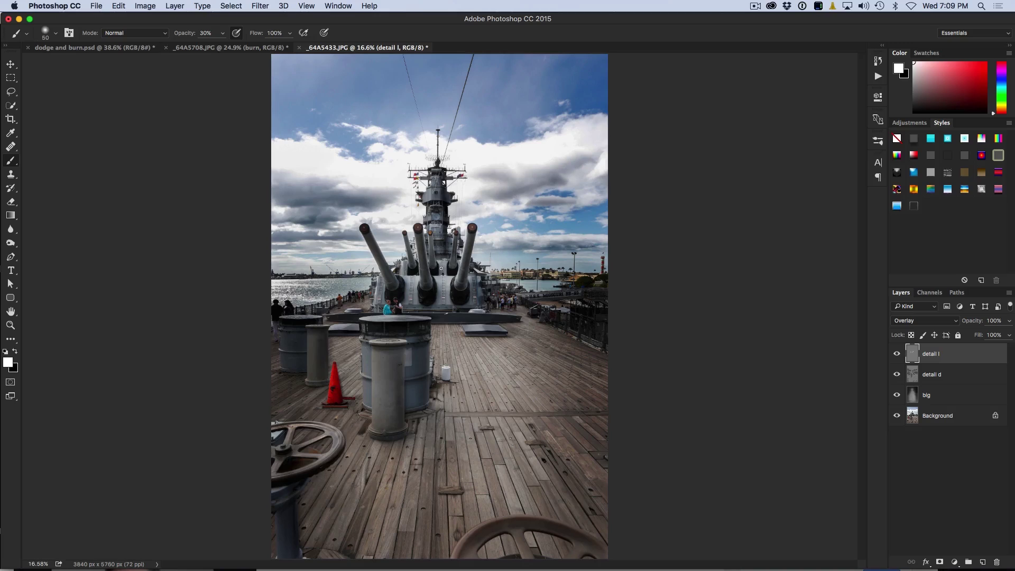
drag(404, 266, 401, 263)
drag(432, 214, 429, 211)
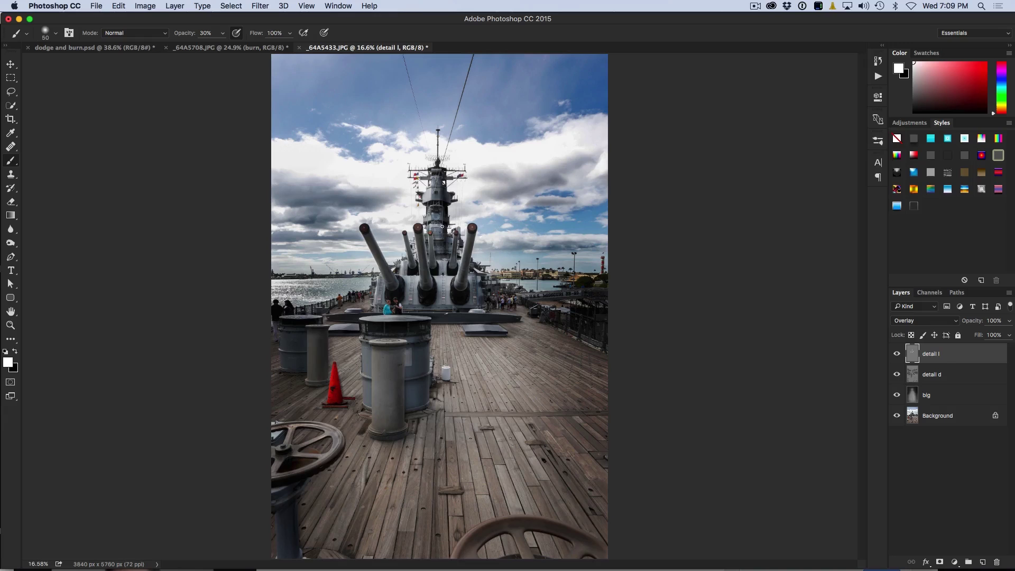
drag(428, 244, 417, 260)
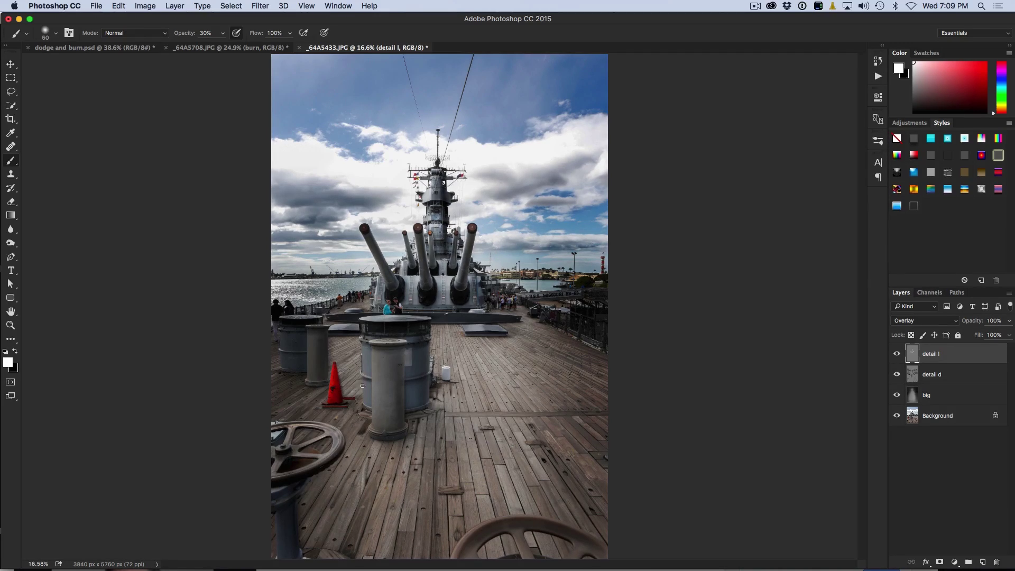
- Lighten the tall post in front of the large drum with a 150 px white brush
key(bracketright)
key(bracketright)
key(bracketright)
key(bracketright)
key(bracketright)
key(bracketright)
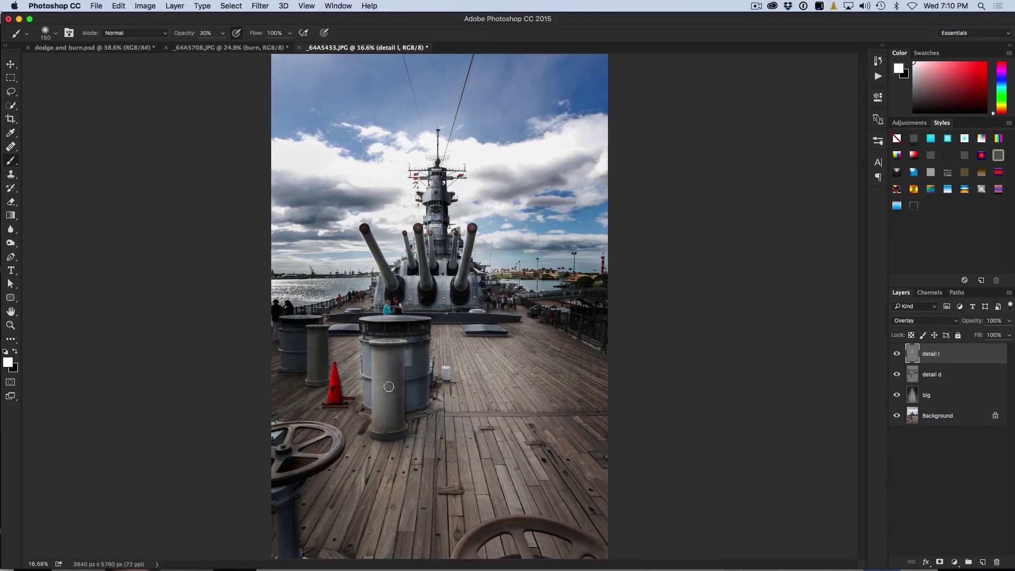
- Lighten the rim of the handwheel in the lower foreground with a smaller white brush
key(bracketleft)
key(bracketleft)
key(bracketleft)
key(bracketleft)
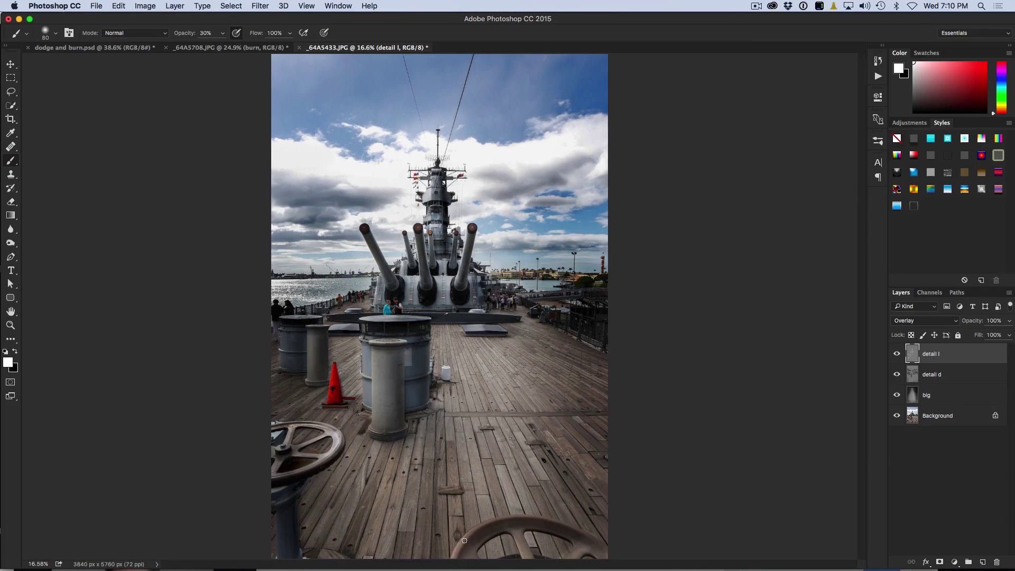
key(bracketleft)
mouse_move(472, 530)
mouse_down()
mouse_move(514, 516)
mouse_move(567, 527)
mouse_move(546, 519)
mouse_up()
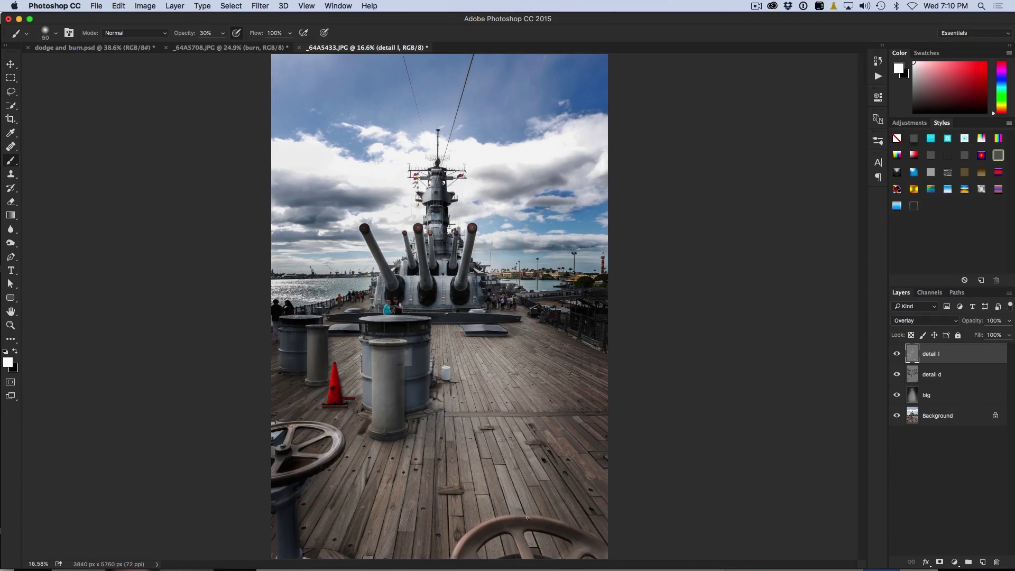
drag(466, 536, 456, 556)
drag(507, 524, 572, 527)
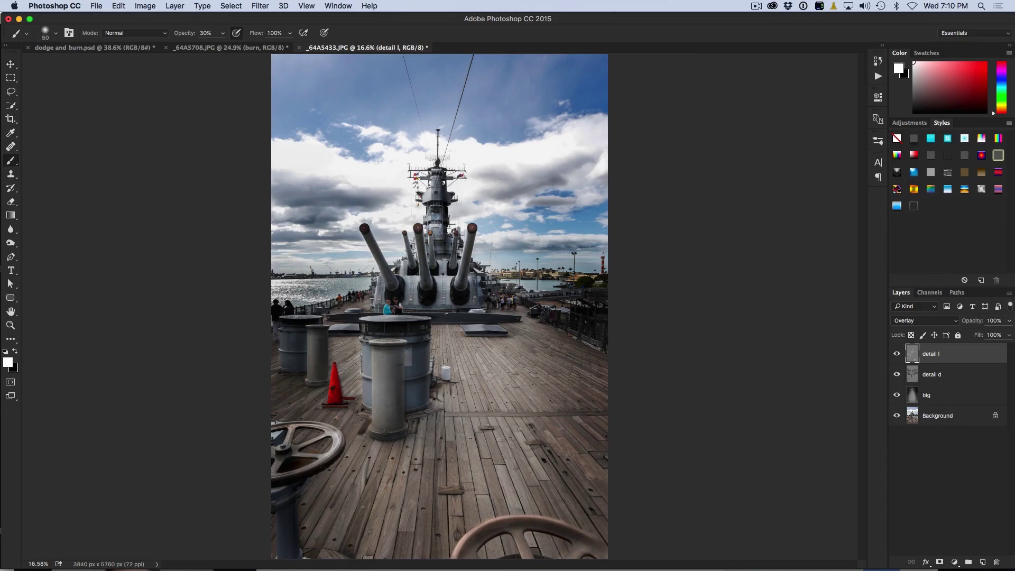
- Resize the brush and lighten the traffic cone's base and the deck beside it with white
key(bracketright)
key(bracketright)
key(bracketright)
key(bracketright)
key(bracketright)
key(bracketleft)
key(bracketleft)
key(bracketleft)
key(bracketleft)
key(bracketleft)
key(bracketleft)
mouse_move(330, 401)
mouse_down()
mouse_move(336, 370)
mouse_move(354, 396)
mouse_move(391, 413)
mouse_move(328, 368)
mouse_move(338, 352)
mouse_move(350, 427)
mouse_up()
- Desaturate the traffic cone on the Background layer using the Sponge tool at 80 px and 11% flow
click(940, 417)
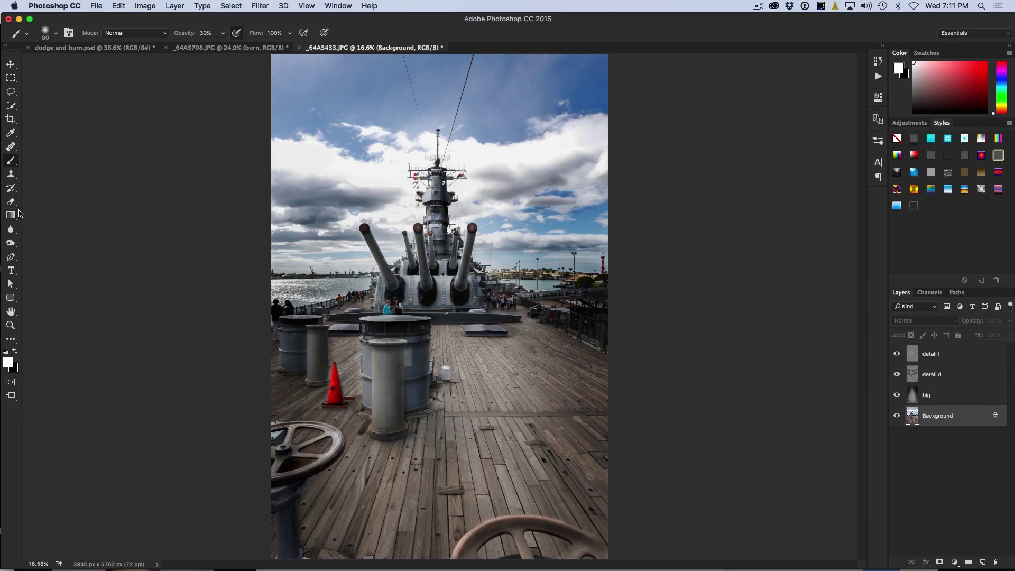
click(10, 230)
mouse_move(11, 230)
mouse_down()
mouse_move(66, 228)
mouse_move(15, 244)
mouse_move(59, 265)
mouse_up()
click(11, 242)
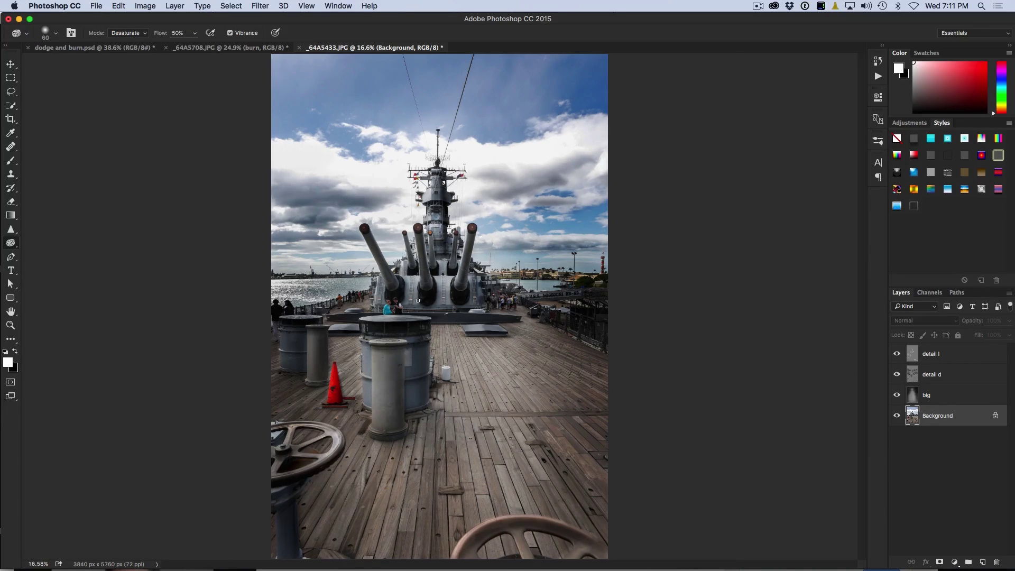
key(bracketright)
key(bracketright)
drag(160, 33, 129, 35)
text(8)
text(11)
key(Return)
drag(336, 373, 336, 395)
- Compare the image without and with "detail d", select that layer, and set the foreground color to 50% brightness gray
click(896, 374)
click(896, 374)
click(941, 375)
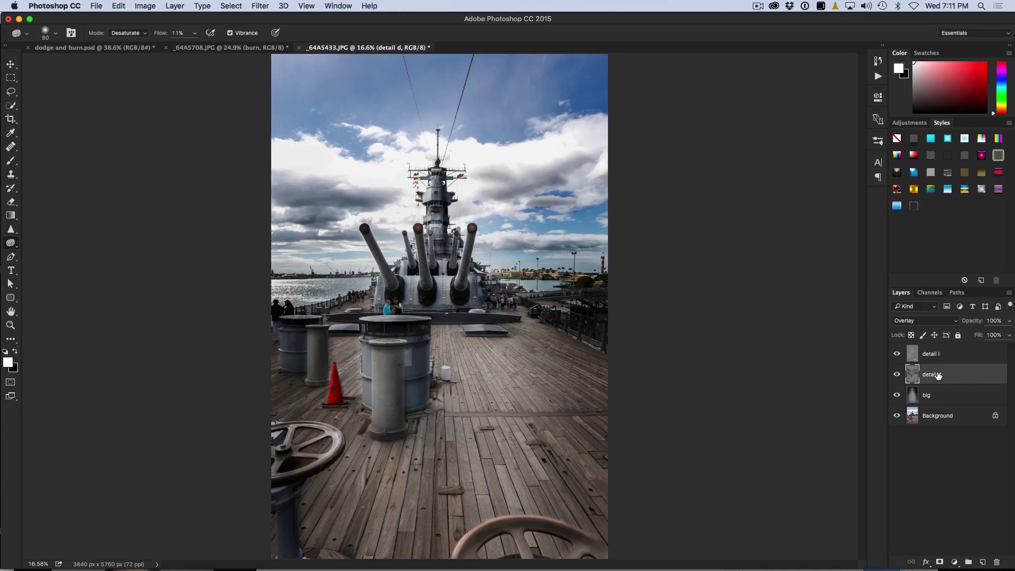
click(10, 362)
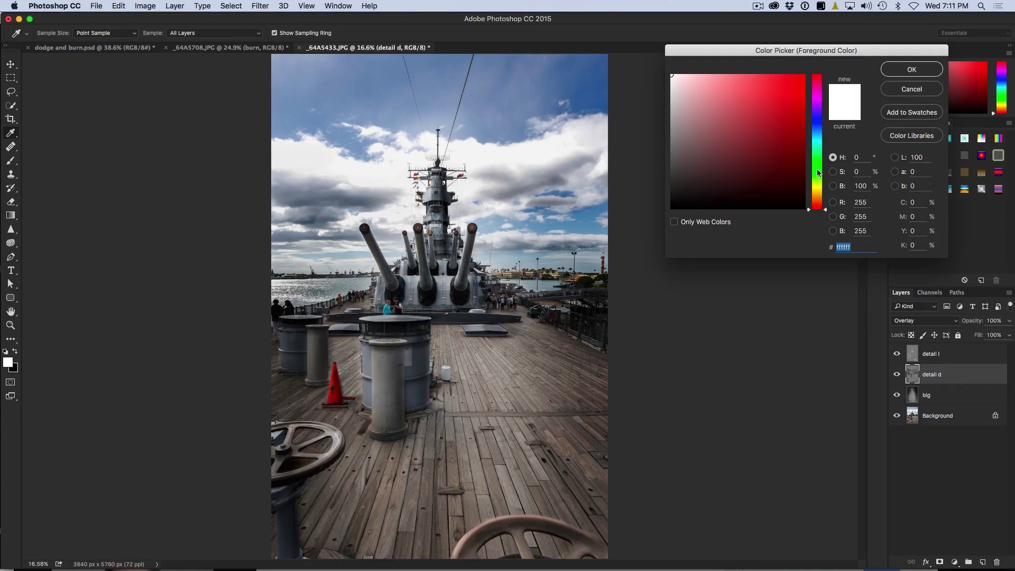
click(867, 186)
text(50)
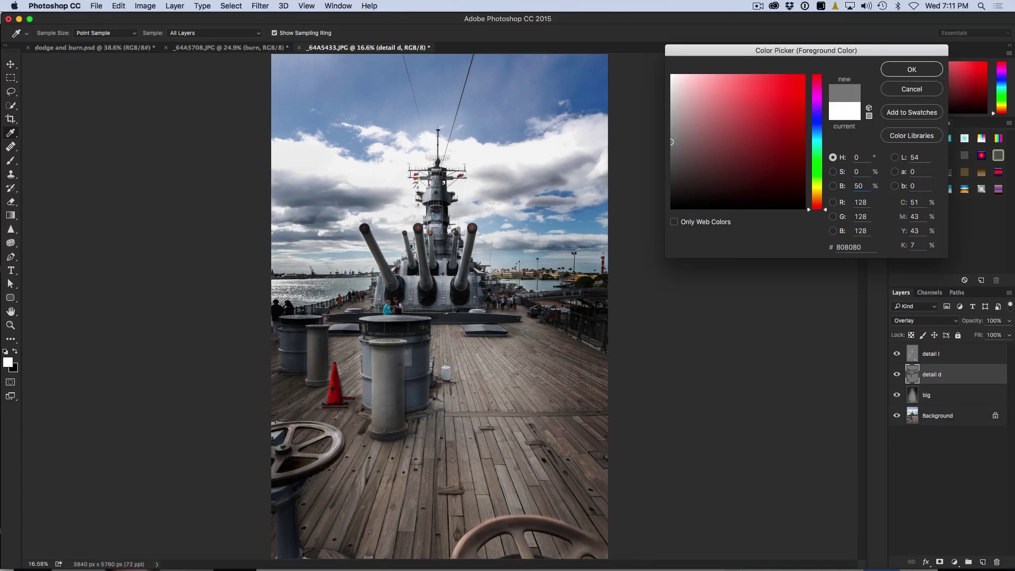
click(912, 70)
- Erase the burning beside the traffic cone by painting gray on "detail d" with a 45 px Brush at 100% opacity
key(o)
drag(161, 33, 432, 68)
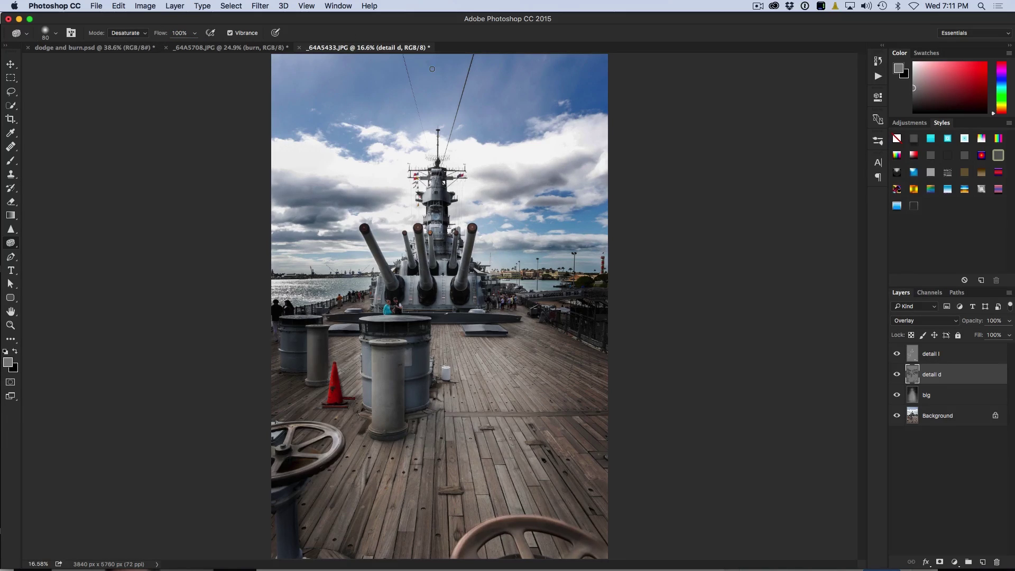
key(b)
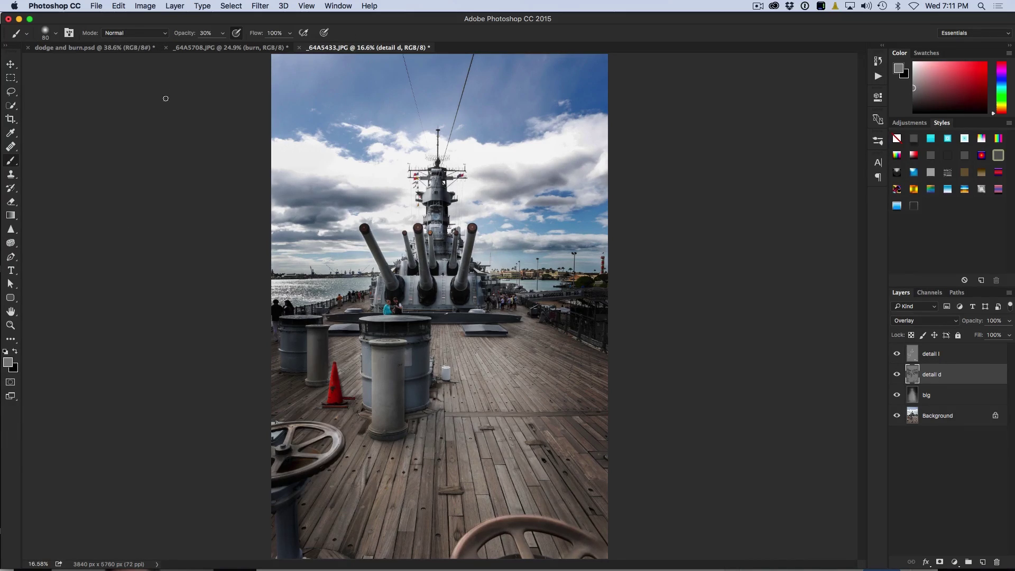
drag(182, 36, 478, 50)
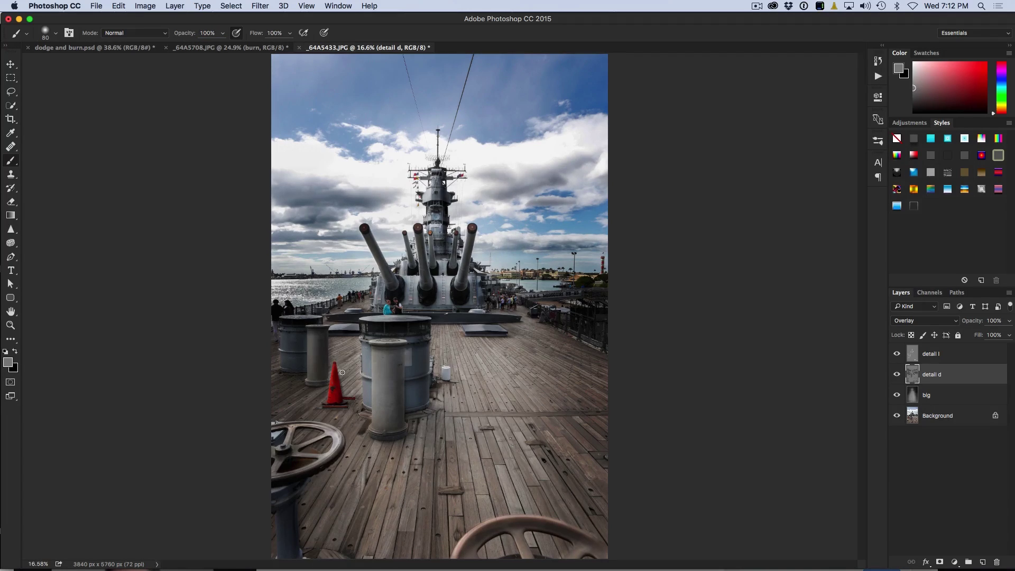
key(bracketleft)
drag(343, 378, 345, 396)
mouse_move(897, 354)
mouse_down()
mouse_move(897, 395)
mouse_move(899, 351)
mouse_up()
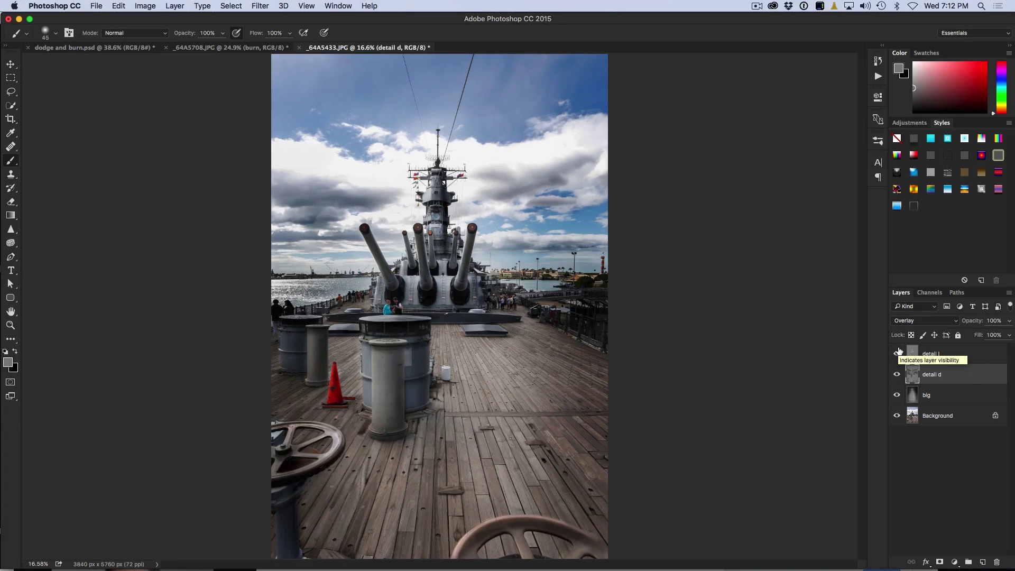
- Hide "detail d", "detail l" and "big", switching "big" on and off to compare the large-area dodging and burning with the original photo
click(897, 374)
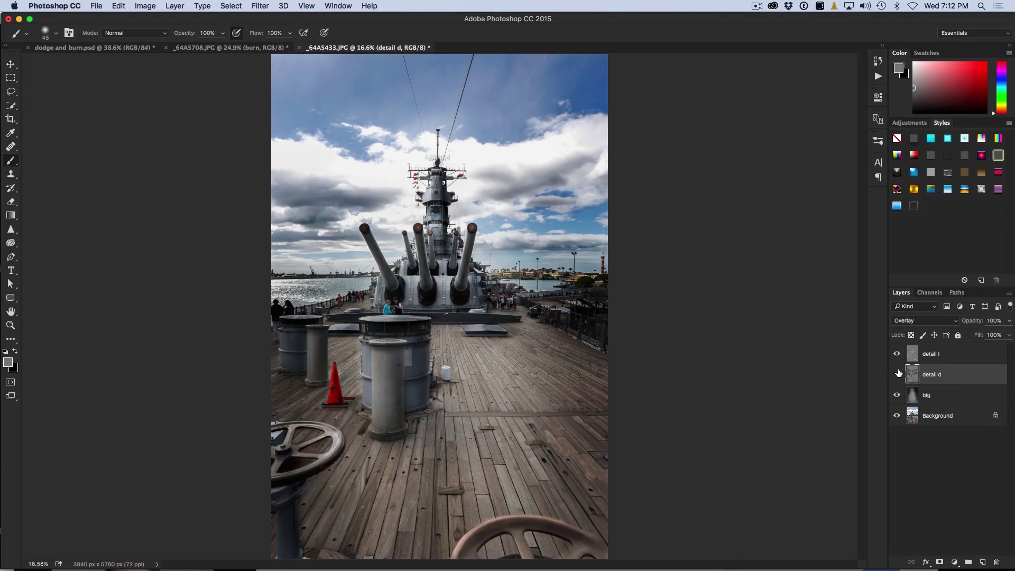
click(897, 354)
click(896, 395)
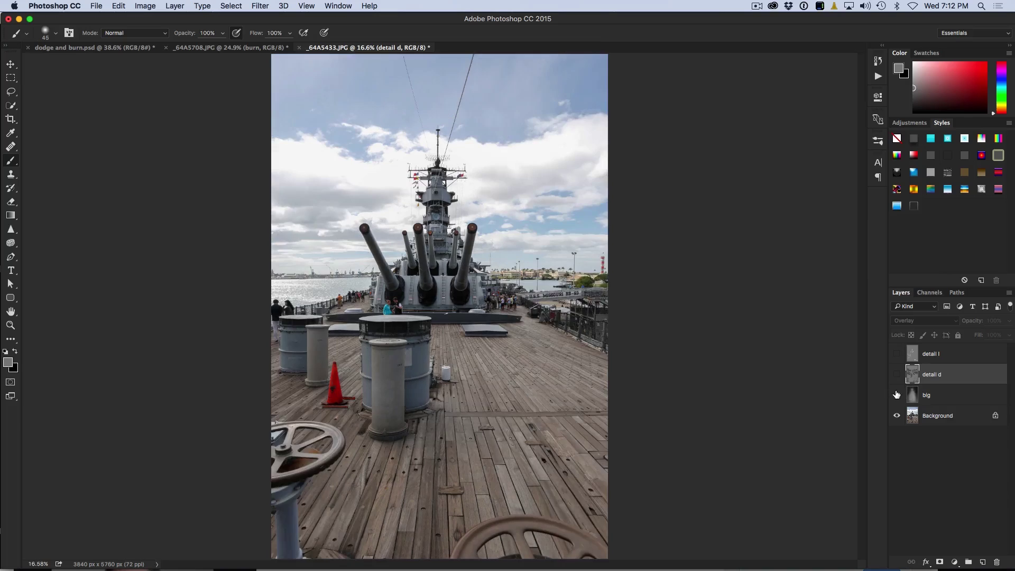
click(897, 395)
click(897, 395)
click(897, 395)
click(897, 395)
- Show both detail layers with "big" hidden, and toggle "detail l" and "detail d" individually to compare their effects on the photo
drag(897, 374, 898, 361)
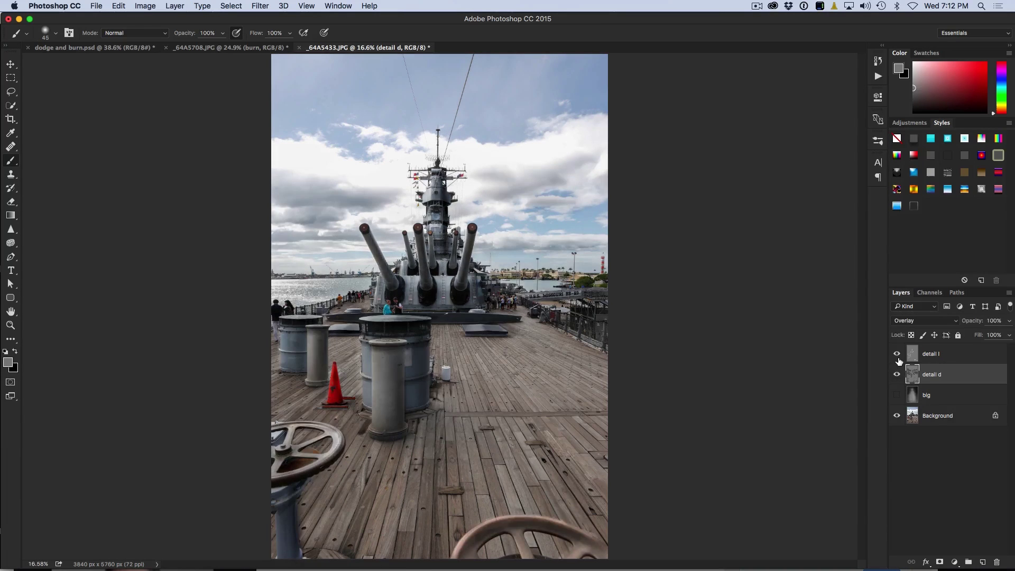
click(898, 354)
click(898, 354)
click(898, 354)
click(897, 374)
click(897, 374)
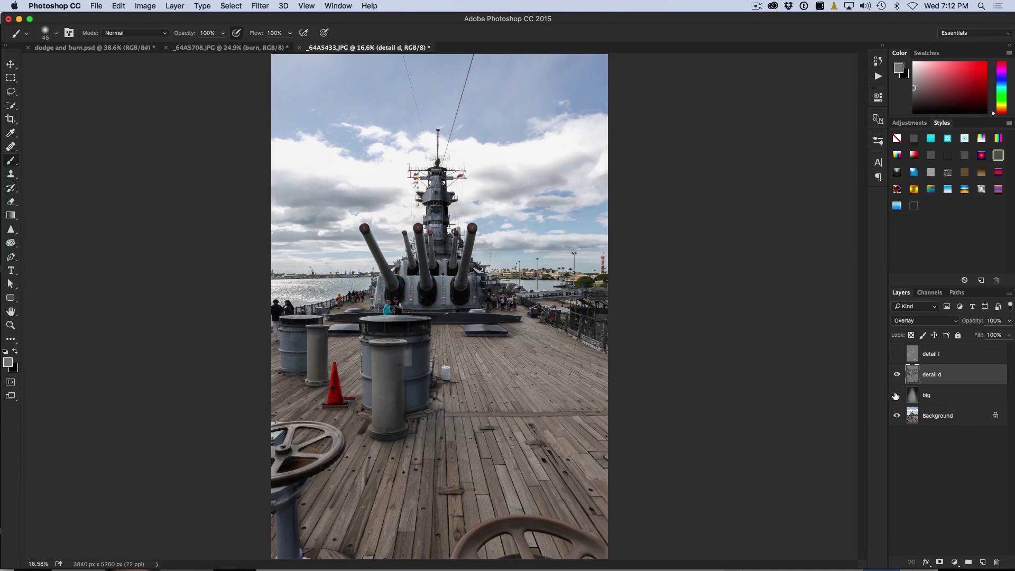
- Make "big" and both detail layers visible, comparing the image with and without each detail layer, and select "detail l"
click(897, 395)
click(896, 374)
click(896, 374)
click(897, 355)
click(897, 355)
click(897, 355)
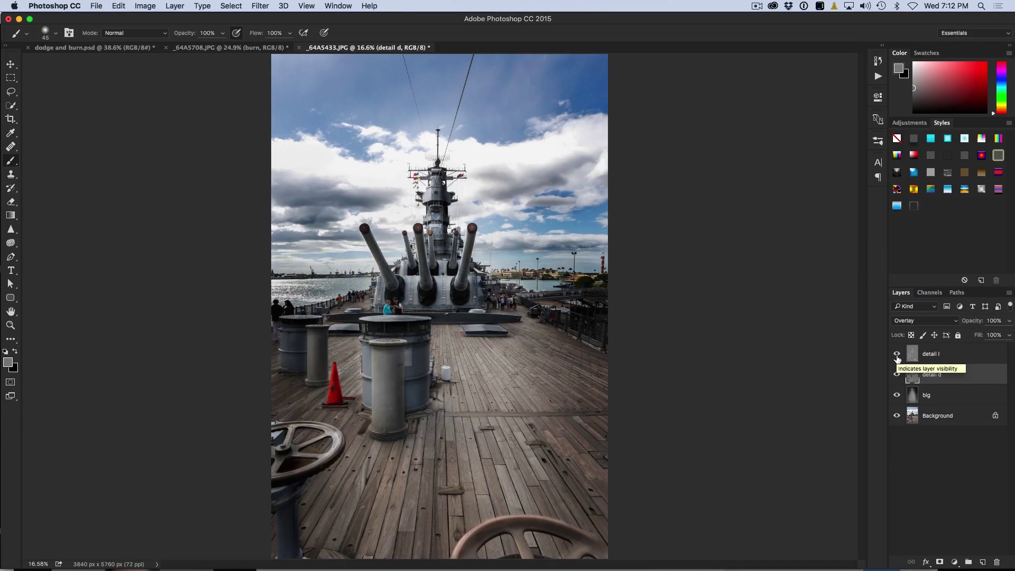
click(938, 355)
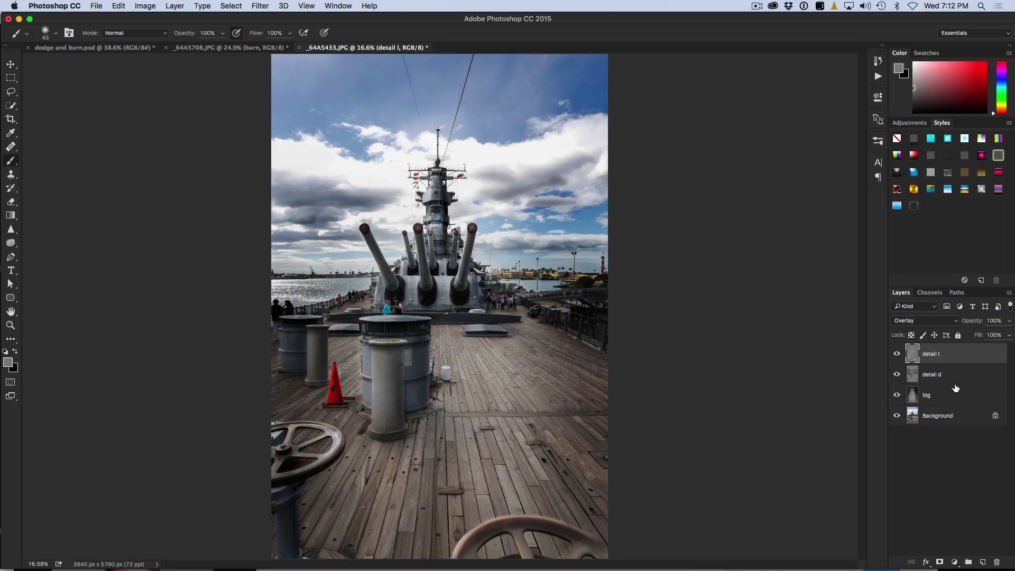